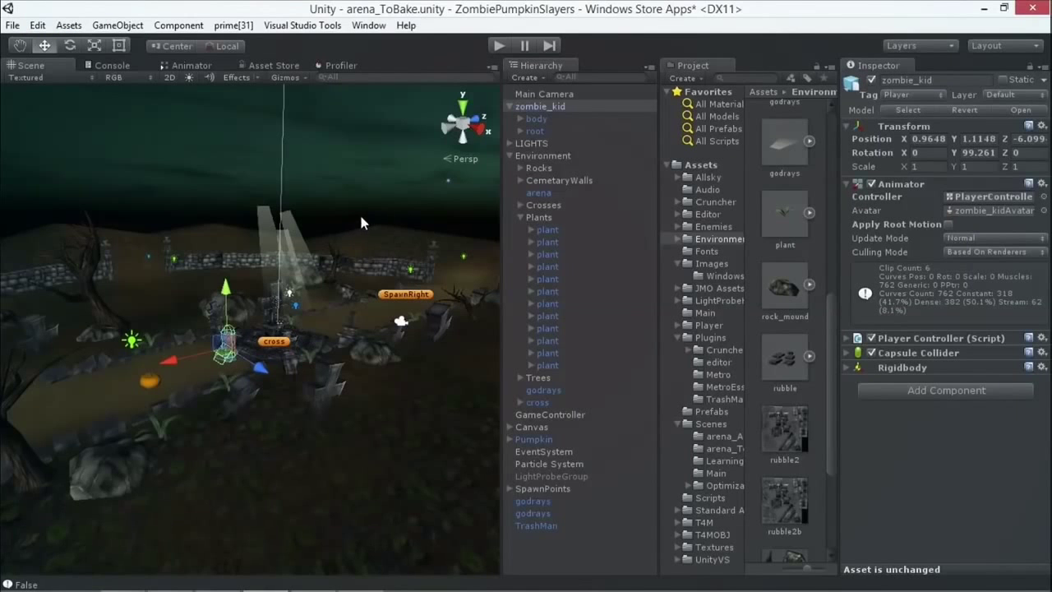
# Step: Orbit around the graveyard to face the central hexagonal platform and cross
pyautogui.keyDown('alt'); pyautogui.moveTo(377, 204); pyautogui.dragTo(445, 204); pyautogui.keyUp('alt')
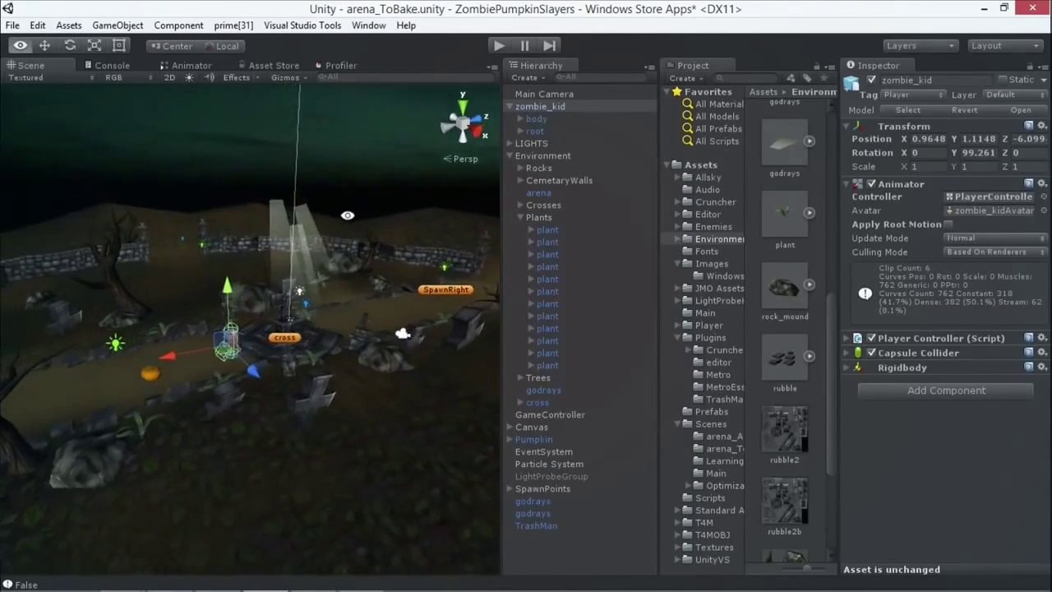
pyautogui.moveTo(318, 239)
pyautogui.keyDown('alt'); pyautogui.mouseDown()
pyautogui.moveTo(237, 240)
pyautogui.moveTo(364, 232)
pyautogui.moveTo(479, 181)
pyautogui.moveTo(309, 266)
pyautogui.moveTo(351, 246)
pyautogui.mouseUp(); pyautogui.keyUp('alt')
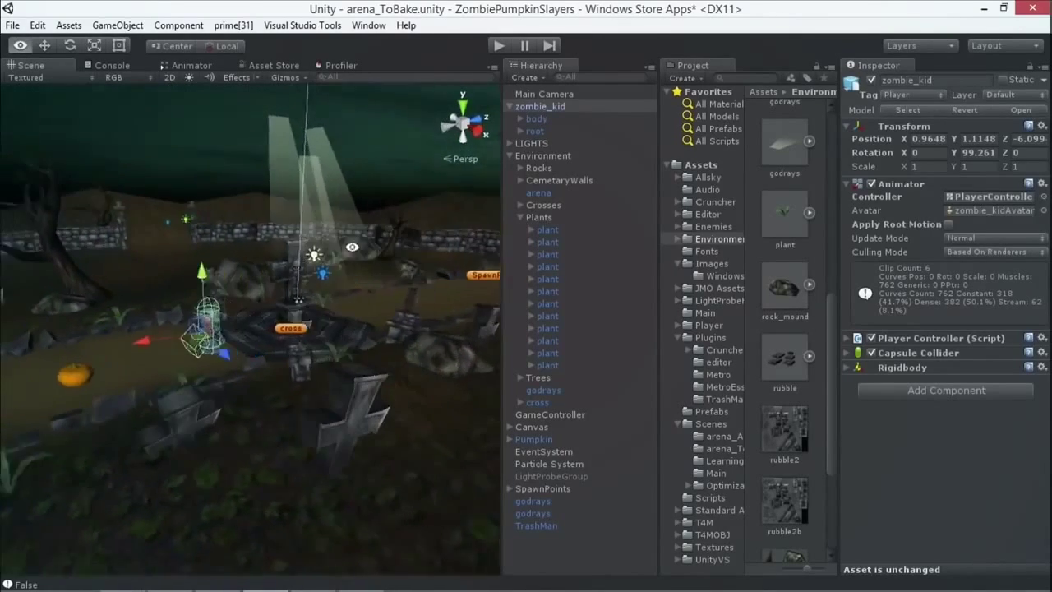
pyautogui.keyDown('alt'); pyautogui.moveTo(352, 246); pyautogui.dragTo(384, 271); pyautogui.keyUp('alt')
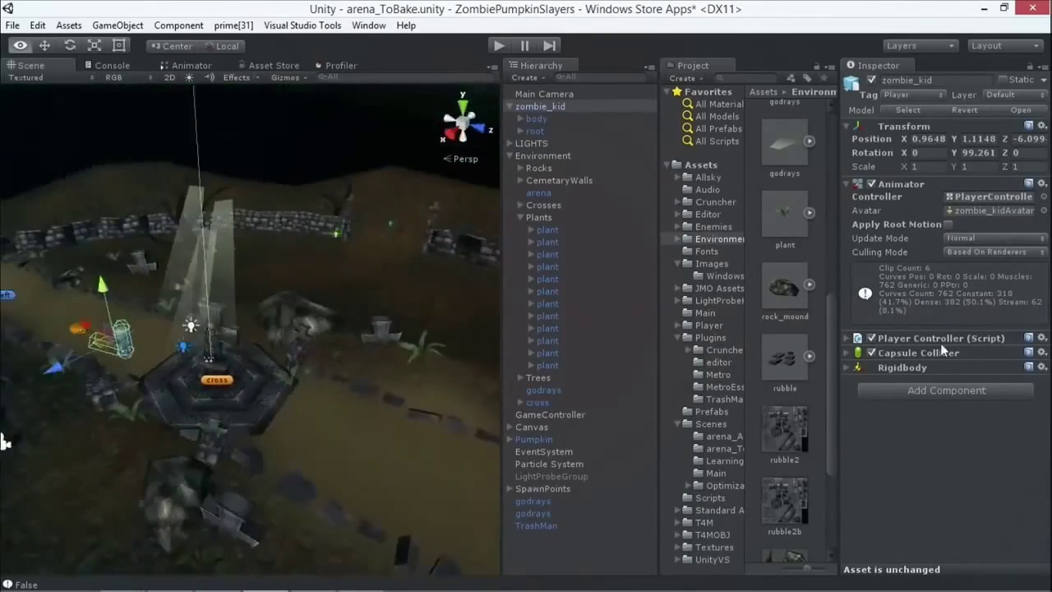
pyautogui.keyDown('alt'); pyautogui.moveTo(157, 302); pyautogui.dragTo(235, 283); pyautogui.keyUp('alt')
pyautogui.moveTo(234, 284); pyautogui.dragTo(254, 262, button='middle')
pyautogui.keyDown('alt'); pyautogui.moveTo(255, 261); pyautogui.dragTo(503, 292); pyautogui.keyUp('alt')
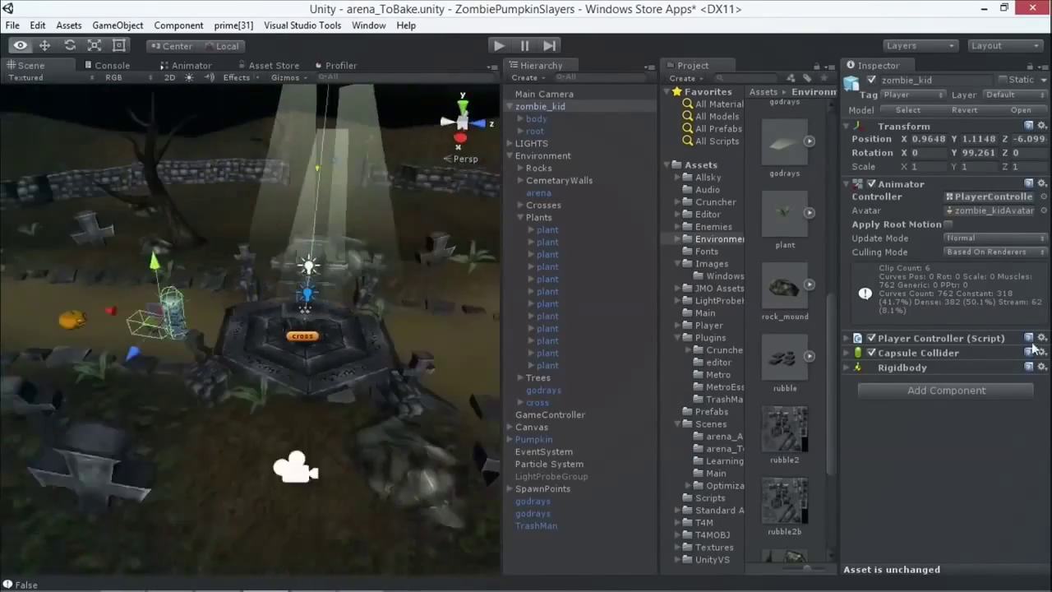
pyautogui.keyDown('alt'); pyautogui.moveTo(277, 369); pyautogui.dragTo(321, 245); pyautogui.keyUp('alt')
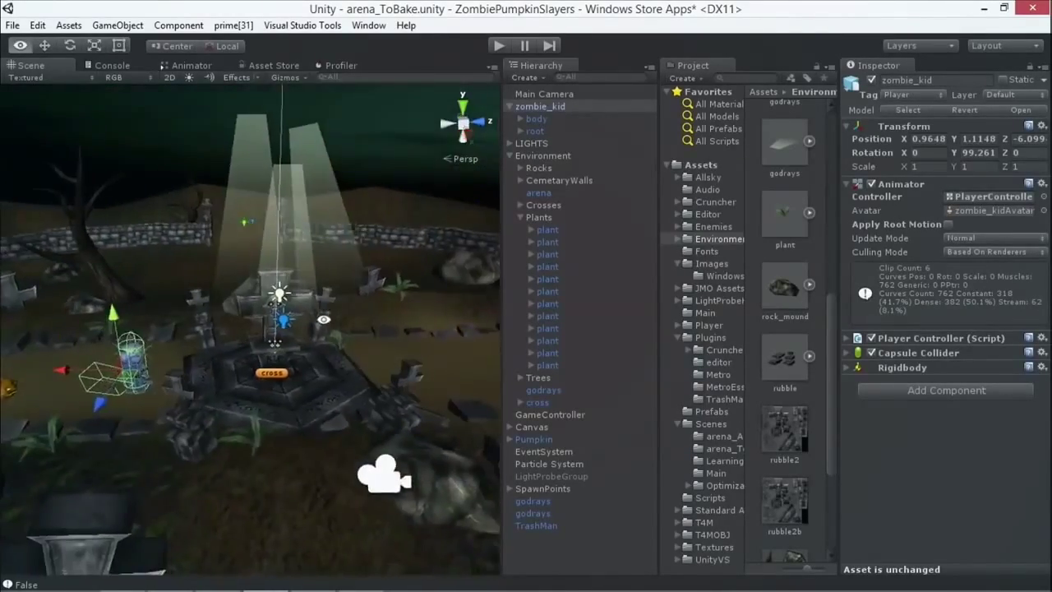
pyautogui.keyDown('alt'); pyautogui.moveTo(366, 307); pyautogui.dragTo(233, 360, button='right'); pyautogui.keyUp('alt')
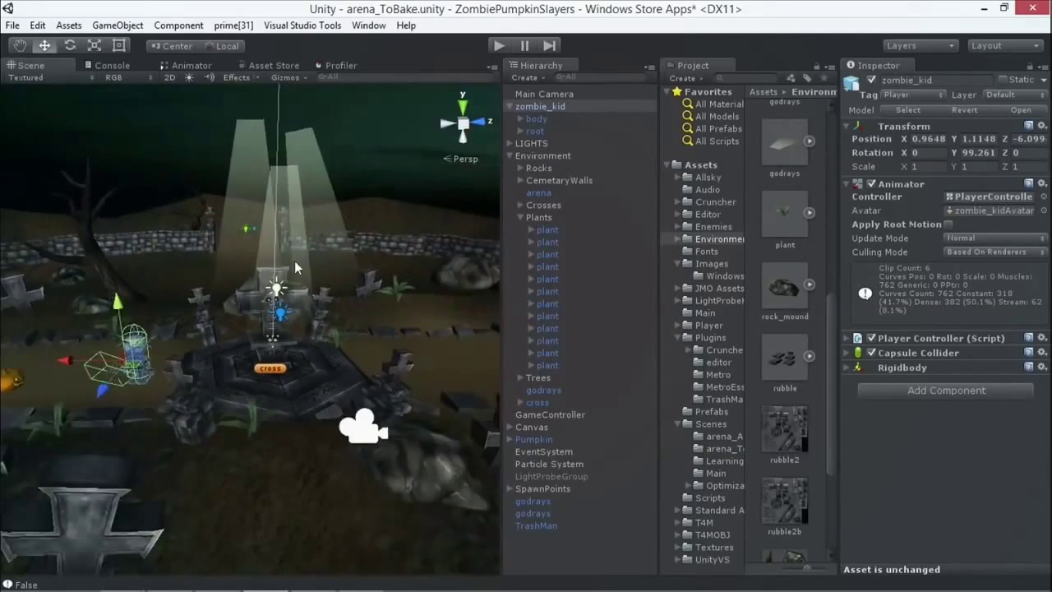
pyautogui.keyDown('alt'); pyautogui.moveTo(325, 261); pyautogui.dragTo(352, 249); pyautogui.keyUp('alt')
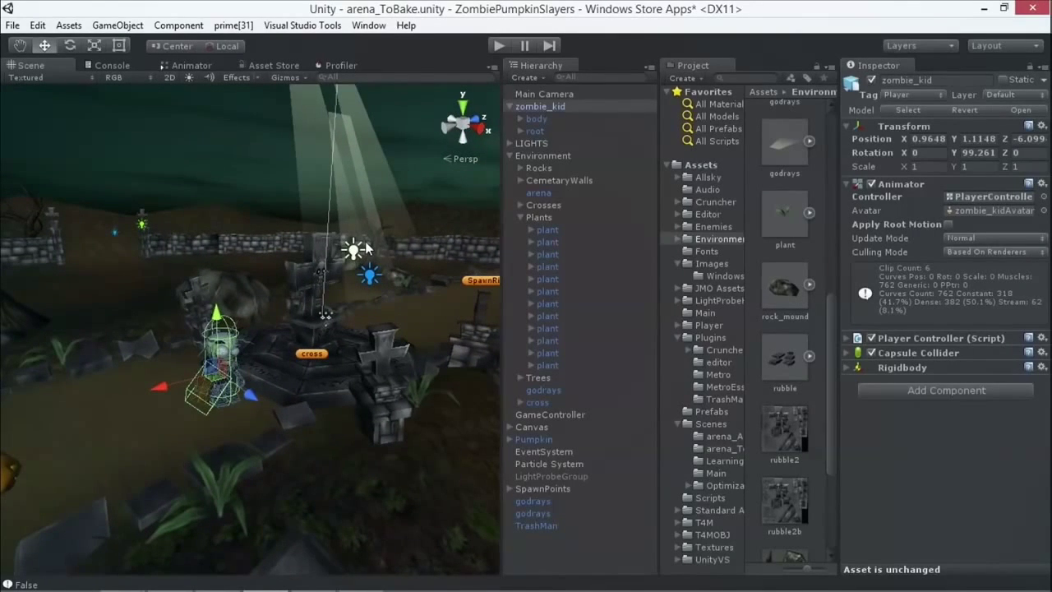
pyautogui.moveTo(345, 312)
pyautogui.keyDown('alt'); pyautogui.mouseDown()
pyautogui.moveTo(130, 297)
pyautogui.moveTo(262, 285)
pyautogui.mouseUp(); pyautogui.keyUp('alt')
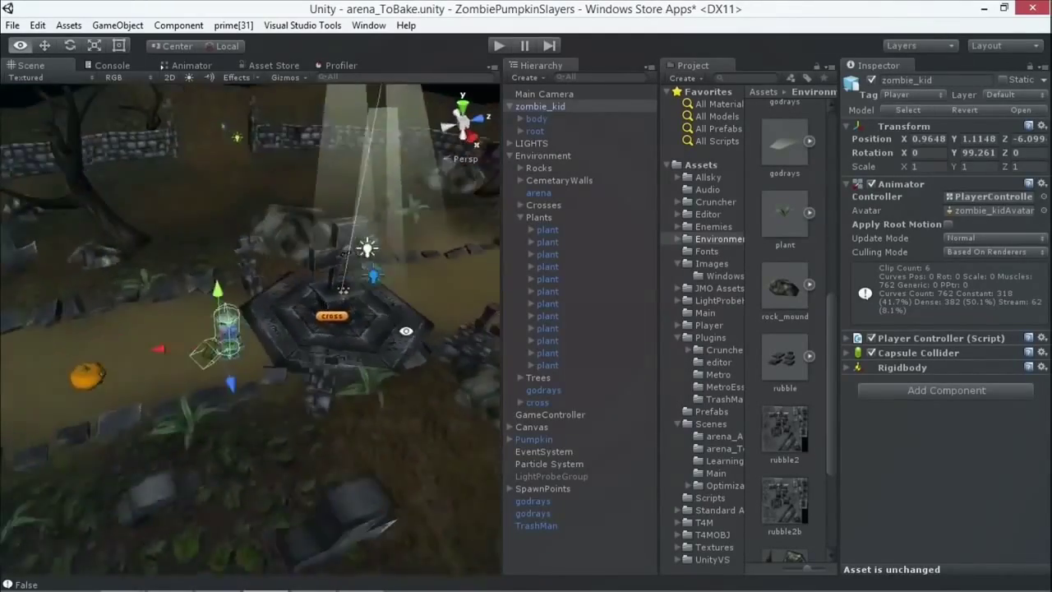
pyautogui.keyDown('alt'); pyautogui.moveTo(261, 284); pyautogui.dragTo(295, 298); pyautogui.keyUp('alt')
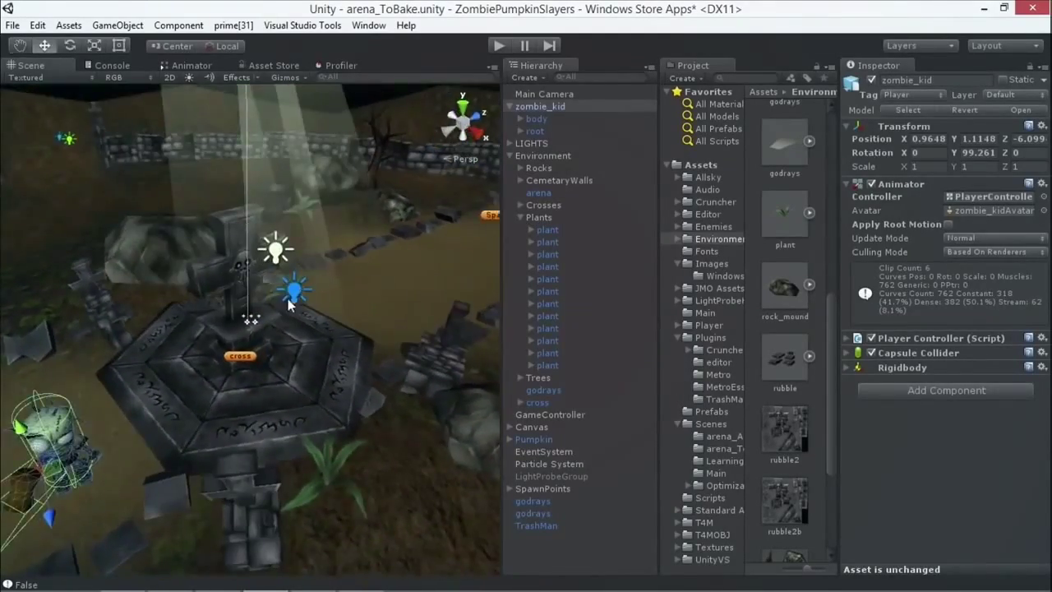
# Step: Select a point light above the cross and frame the view on it
pyautogui.click(296, 298)
pyautogui.click(276, 249)
pyautogui.press('f')
pyautogui.moveTo(276, 249)
pyautogui.keyDown('alt'); pyautogui.mouseDown()
pyautogui.moveTo(253, 337)
pyautogui.moveTo(208, 138)
pyautogui.mouseUp(); pyautogui.keyUp('alt')
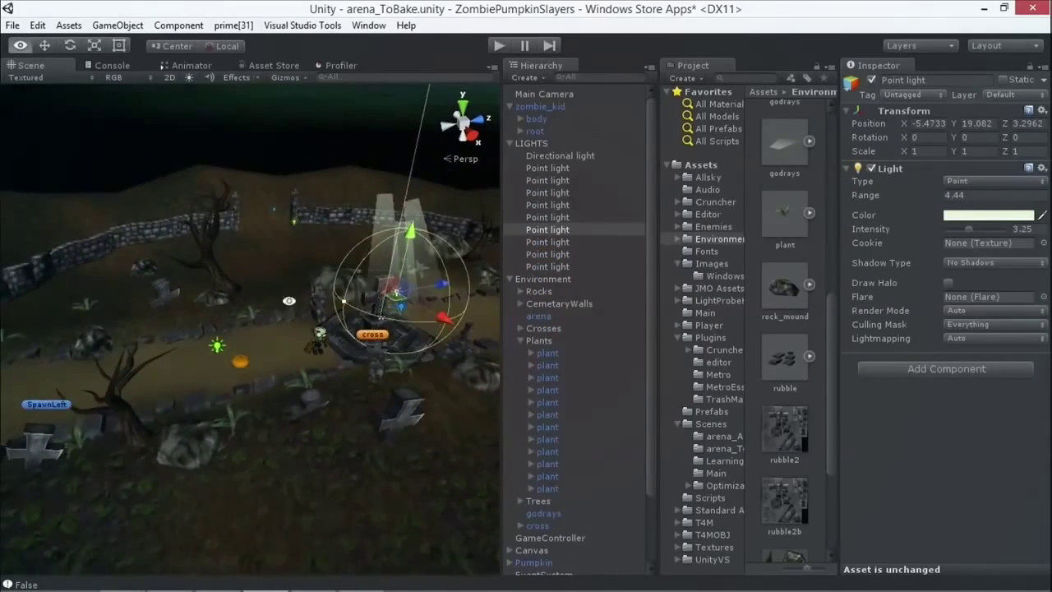
# Step: Turn on Scene lighting and inspect the lit cross tombstone up close
pyautogui.click(190, 77)
pyautogui.moveTo(199, 88)
pyautogui.keyDown('alt'); pyautogui.mouseDown()
pyautogui.moveTo(176, 321)
pyautogui.moveTo(361, 392)
pyautogui.mouseUp(); pyautogui.keyUp('alt')
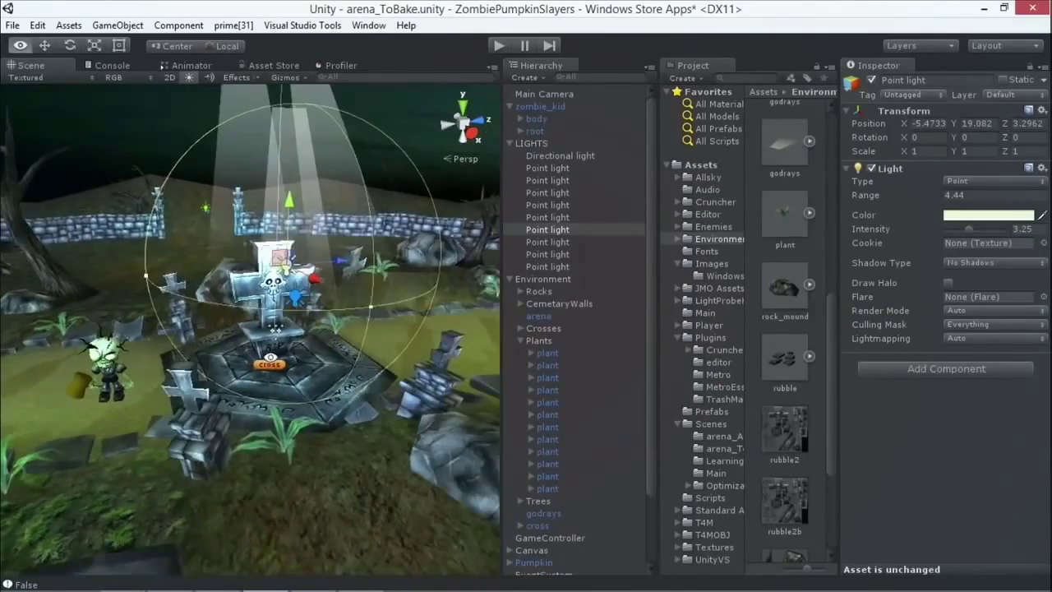
pyautogui.keyDown('alt'); pyautogui.moveTo(361, 392); pyautogui.dragTo(228, 286); pyautogui.keyUp('alt')
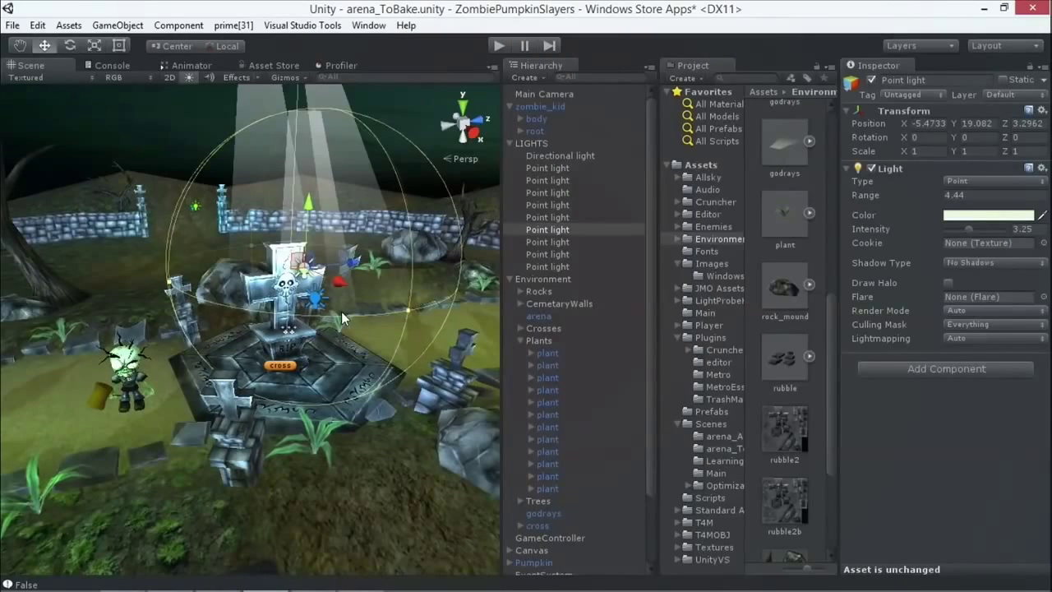
pyautogui.scroll(-2, 395, 199)
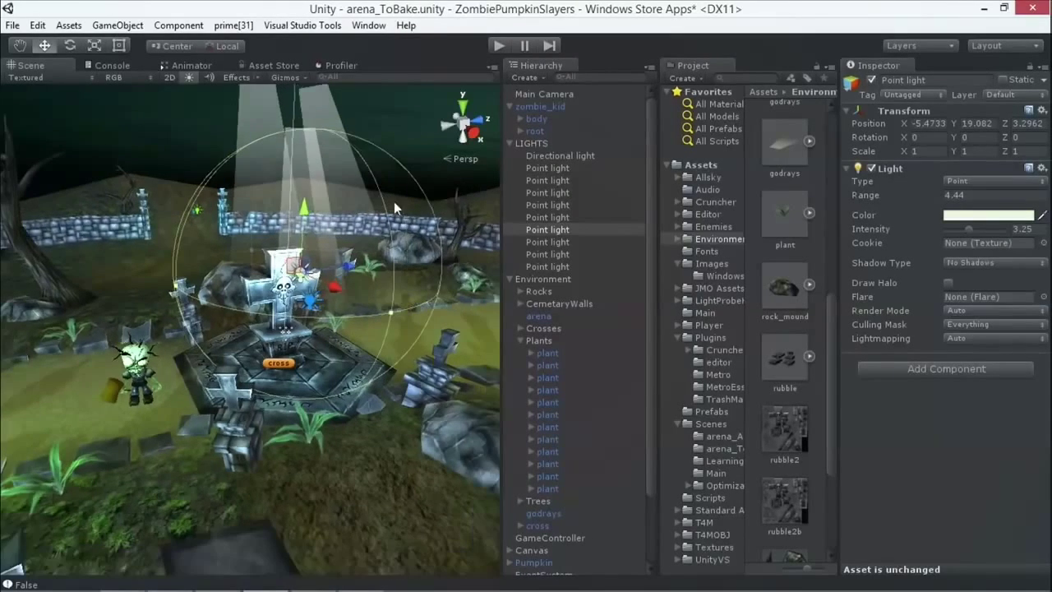
# Step: Select the LIGHTS group to see all the light ranges across the arena
pyautogui.click(542, 144)
pyautogui.moveTo(263, 192)
pyautogui.keyDown('alt'); pyautogui.mouseDown()
pyautogui.moveTo(173, 246)
pyautogui.moveTo(357, 252)
pyautogui.moveTo(303, 290)
pyautogui.mouseUp(); pyautogui.keyUp('alt')
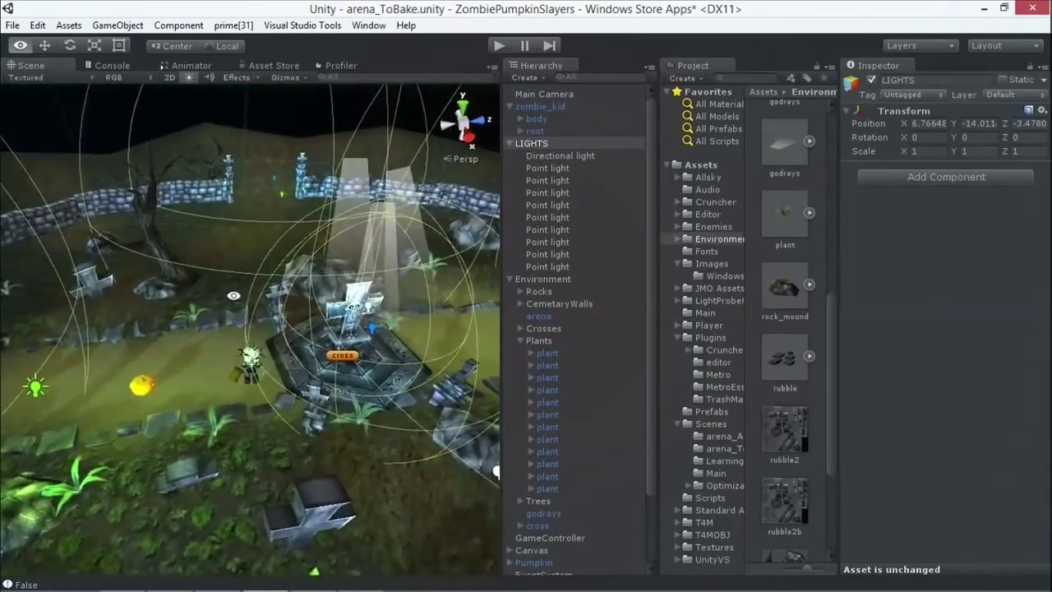
pyautogui.keyDown('alt'); pyautogui.moveTo(303, 290); pyautogui.dragTo(267, 270); pyautogui.keyUp('alt')
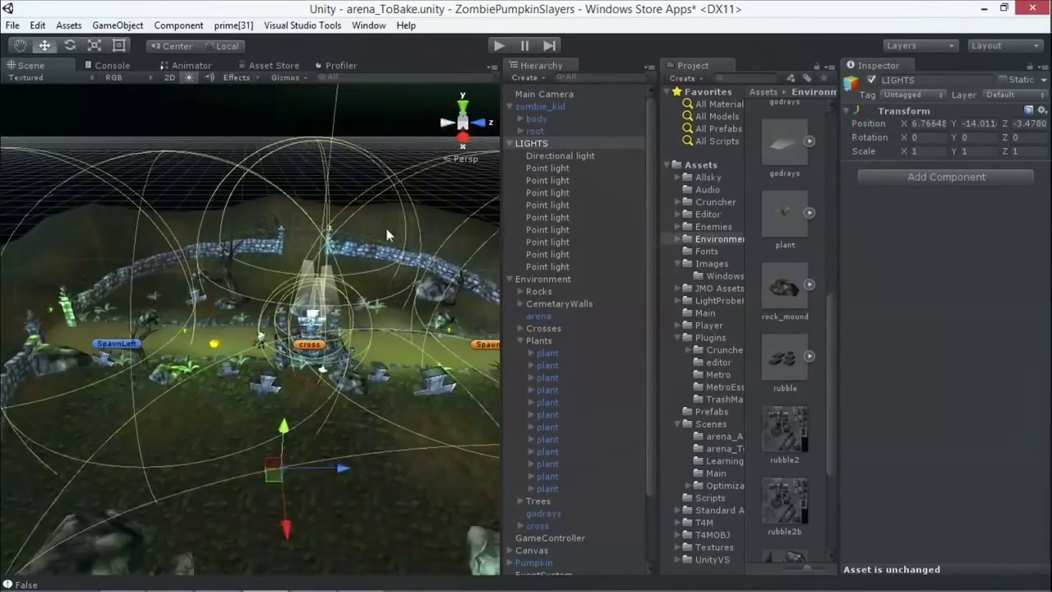
# Step: Frame the Directional light, orbit the graveyard, then select the point light above the cross
pyautogui.doubleClick(552, 156)
pyautogui.moveTo(398, 259)
pyautogui.keyDown('alt'); pyautogui.mouseDown()
pyautogui.moveTo(309, 293)
pyautogui.moveTo(223, 445)
pyautogui.mouseUp(); pyautogui.keyUp('alt')
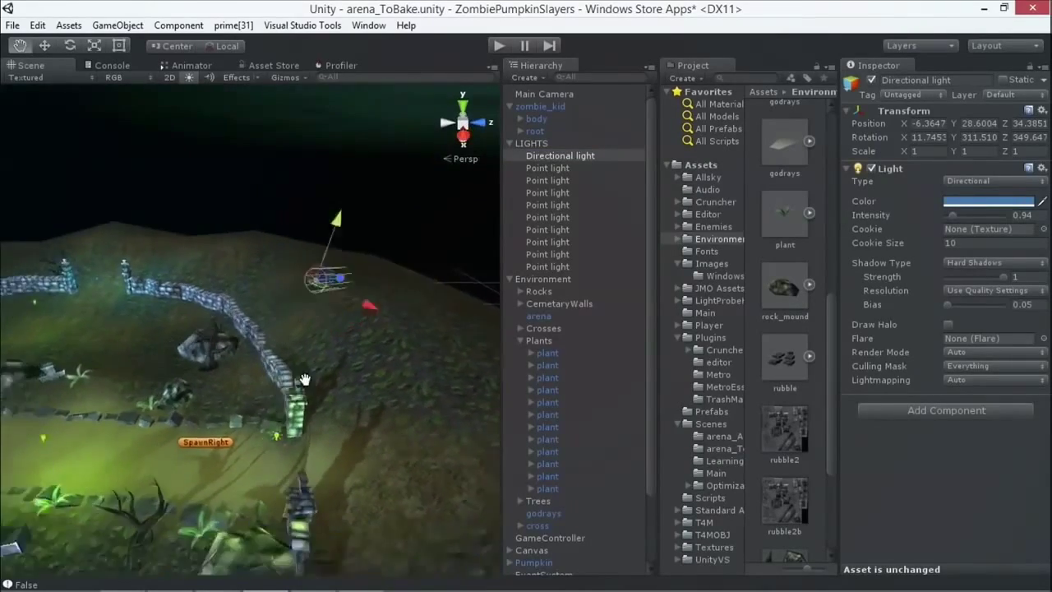
pyautogui.keyDown('alt'); pyautogui.moveTo(231, 366); pyautogui.dragTo(323, 321); pyautogui.keyUp('alt')
pyautogui.moveTo(119, 384)
pyautogui.keyDown('alt'); pyautogui.mouseDown()
pyautogui.moveTo(272, 379)
pyautogui.moveTo(198, 354)
pyautogui.mouseUp(); pyautogui.keyUp('alt')
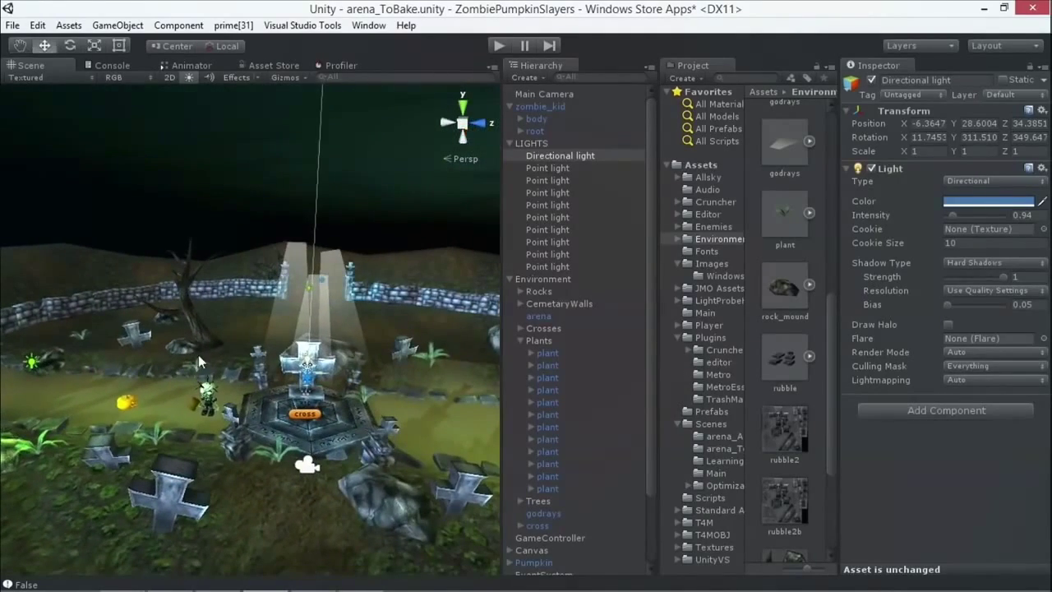
pyautogui.moveTo(272, 370)
pyautogui.keyDown('alt'); pyautogui.mouseDown()
pyautogui.moveTo(420, 329)
pyautogui.moveTo(301, 365)
pyautogui.mouseUp(); pyautogui.keyUp('alt')
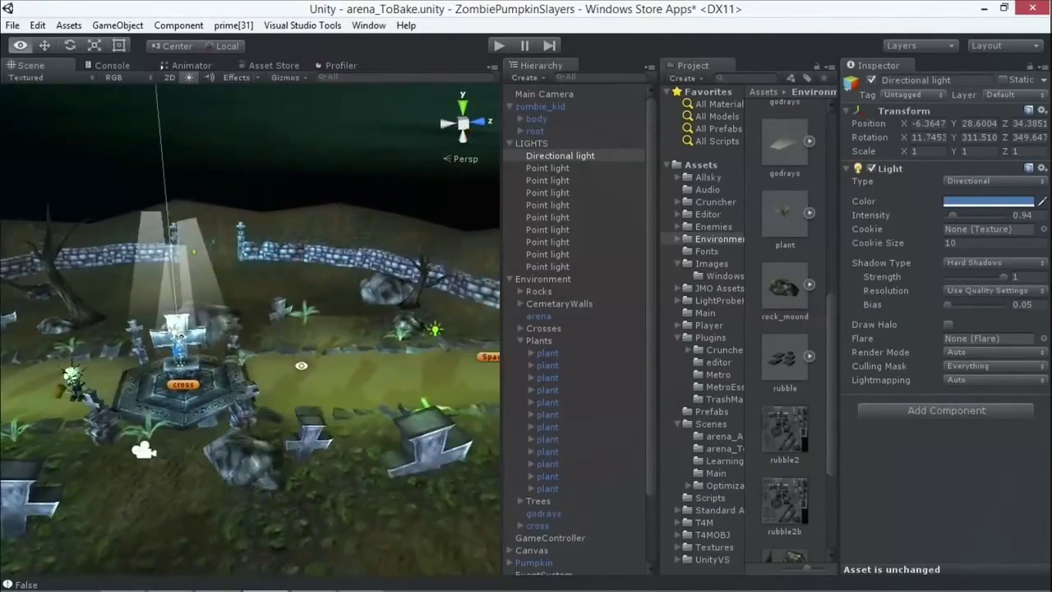
pyautogui.moveTo(301, 365)
pyautogui.keyDown('alt'); pyautogui.mouseDown()
pyautogui.moveTo(252, 342)
pyautogui.moveTo(150, 360)
pyautogui.moveTo(374, 385)
pyautogui.moveTo(244, 381)
pyautogui.moveTo(355, 367)
pyautogui.moveTo(333, 204)
pyautogui.mouseUp(); pyautogui.keyUp('alt')
pyautogui.click(281, 355)
# Step: Select the Canvas object to show its Screen Space - Overlay canvas and Graphic Raycaster
pyautogui.moveTo(367, 379)
pyautogui.keyDown('alt'); pyautogui.mouseDown()
pyautogui.moveTo(327, 307)
pyautogui.moveTo(394, 408)
pyautogui.mouseUp(); pyautogui.keyUp('alt')
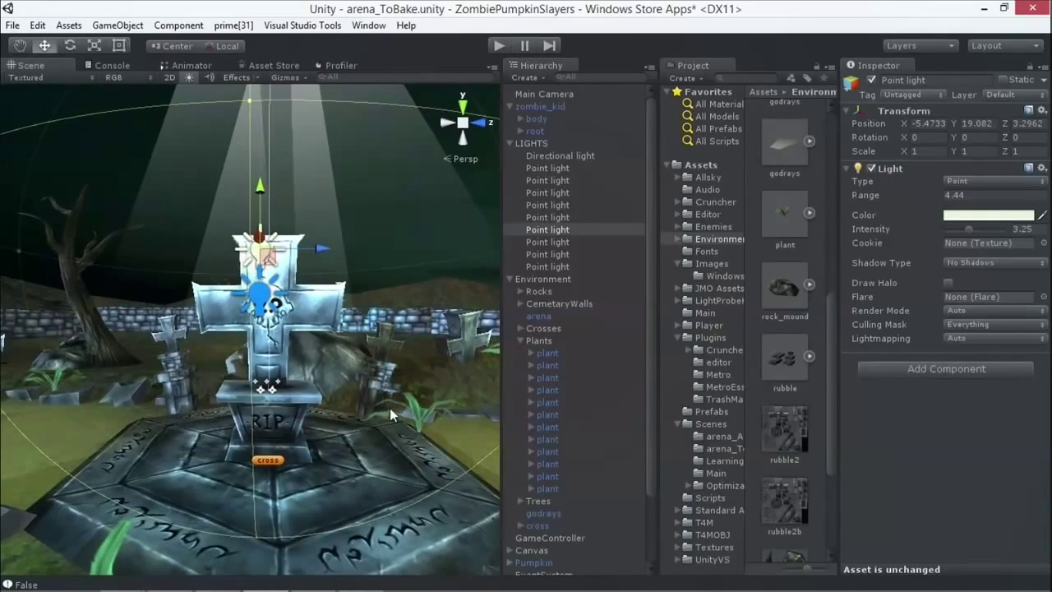
pyautogui.moveTo(393, 408)
pyautogui.keyDown('alt'); pyautogui.mouseDown()
pyautogui.moveTo(400, 345)
pyautogui.moveTo(345, 355)
pyautogui.mouseUp(); pyautogui.keyUp('alt')
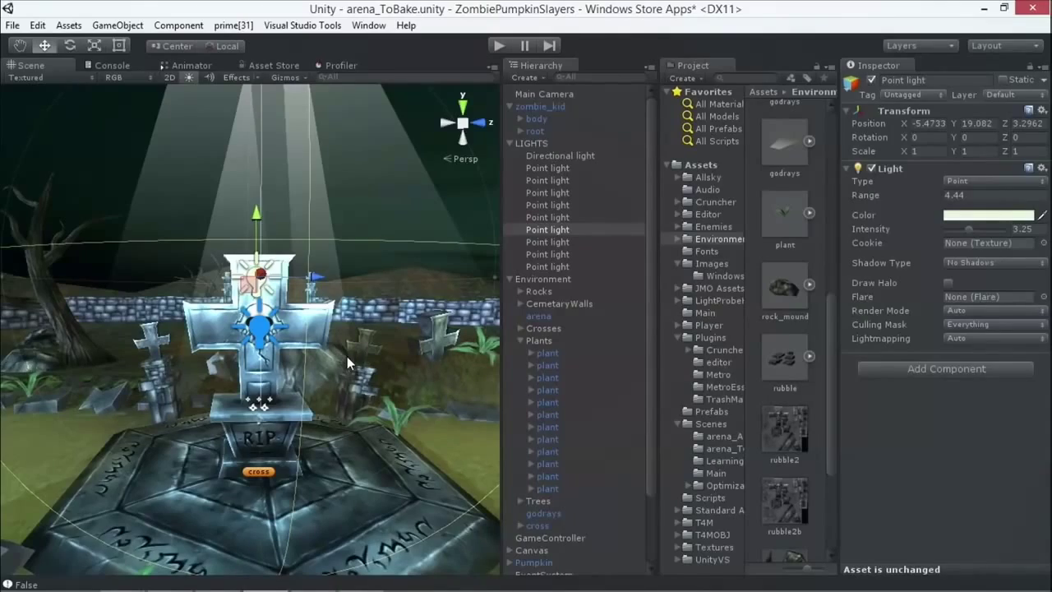
pyautogui.click(364, 164)
pyautogui.moveTo(399, 174)
pyautogui.keyDown('alt'); pyautogui.mouseDown()
pyautogui.moveTo(338, 231)
pyautogui.moveTo(364, 263)
pyautogui.moveTo(326, 274)
pyautogui.moveTo(272, 249)
pyautogui.mouseUp(); pyautogui.keyUp('alt')
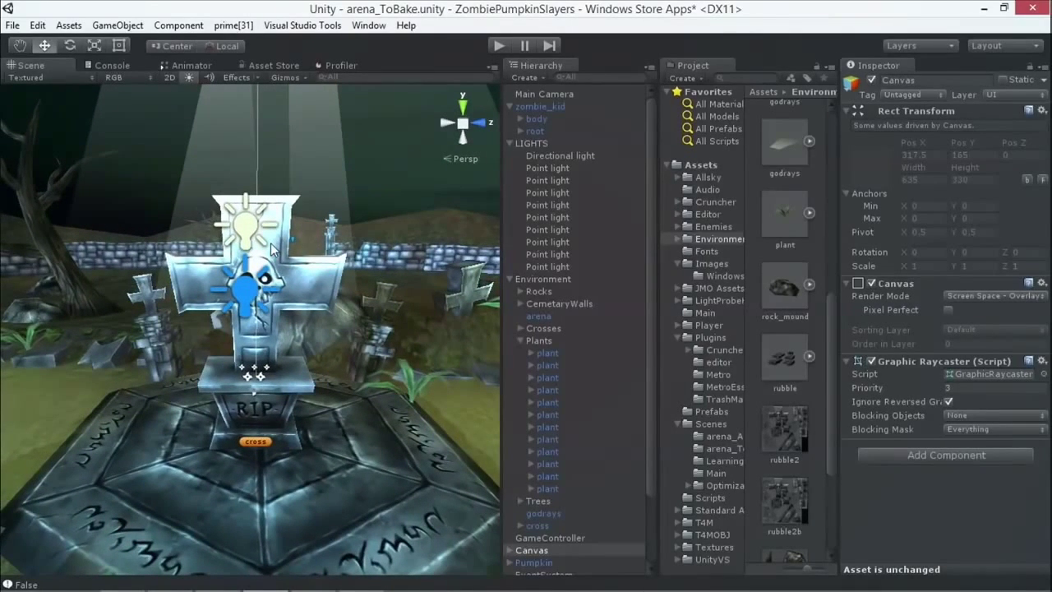
pyautogui.moveTo(210, 315)
pyautogui.keyDown('alt'); pyautogui.mouseDown()
pyautogui.moveTo(280, 384)
pyautogui.moveTo(219, 383)
pyautogui.mouseUp(); pyautogui.keyUp('alt')
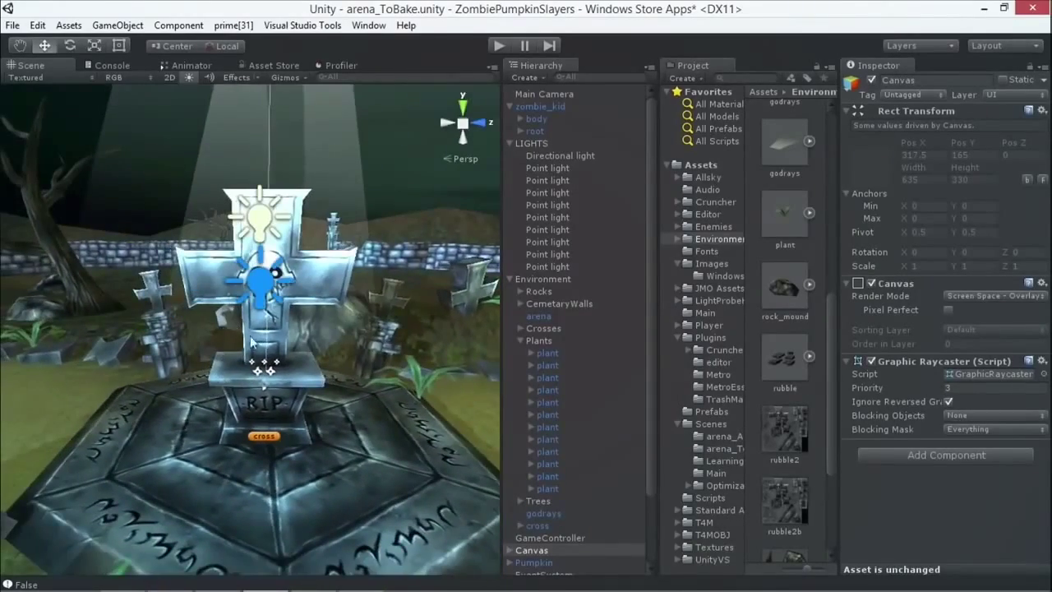
# Step: Orbit around the cross, then select the green point light near SpawnRight (range 16.98597, intensity 1.88)
pyautogui.moveTo(252, 341)
pyautogui.keyDown('alt'); pyautogui.mouseDown()
pyautogui.moveTo(351, 375)
pyautogui.moveTo(329, 240)
pyautogui.mouseUp(); pyautogui.keyUp('alt')
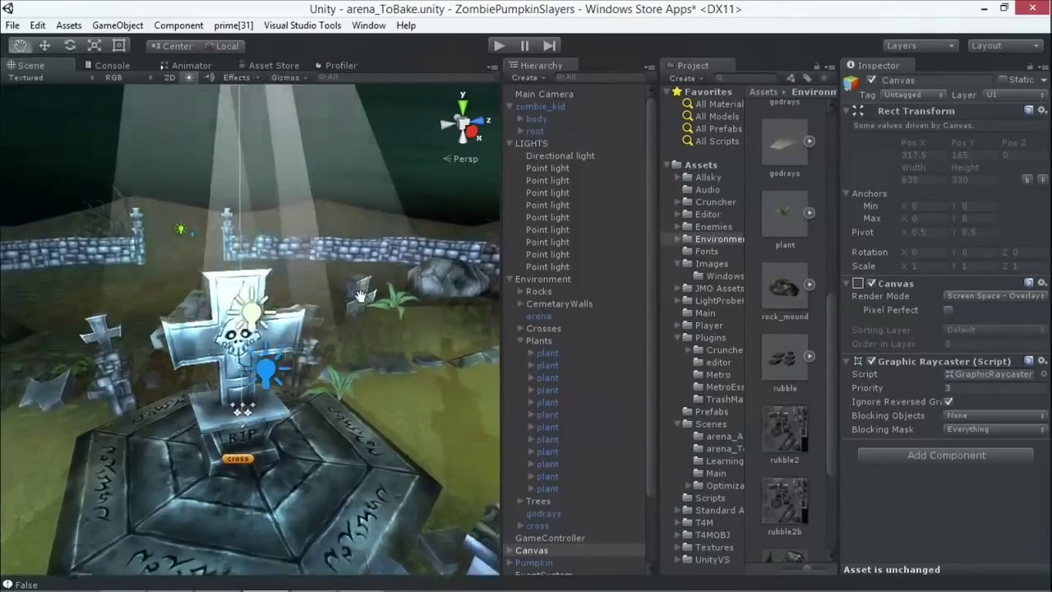
pyautogui.moveTo(395, 330)
pyautogui.keyDown('alt'); pyautogui.mouseDown()
pyautogui.moveTo(368, 323)
pyautogui.moveTo(229, 139)
pyautogui.mouseUp(); pyautogui.keyUp('alt')
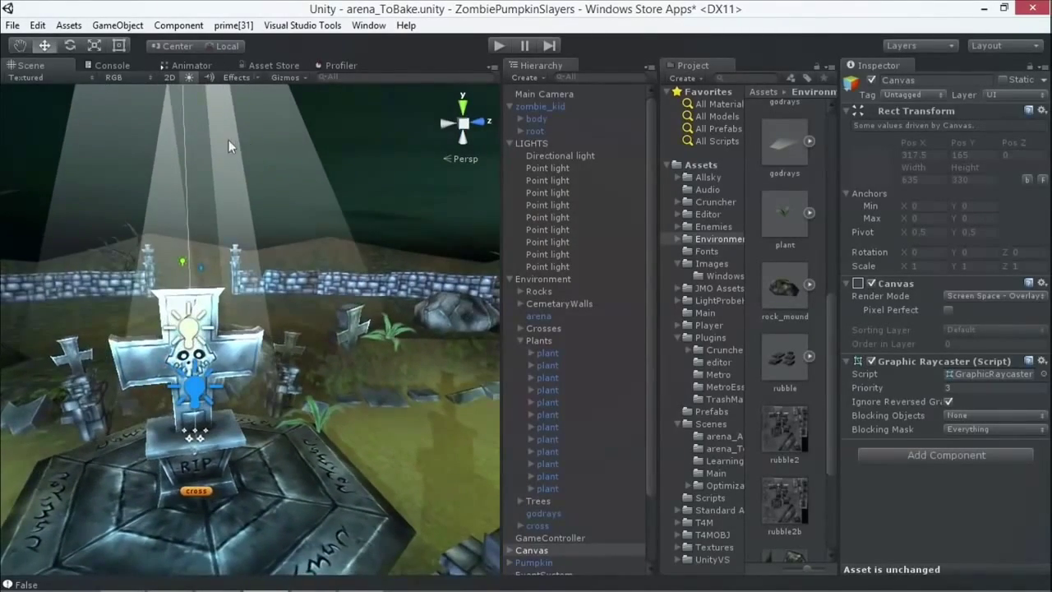
pyautogui.keyDown('alt'); pyautogui.moveTo(241, 337); pyautogui.dragTo(201, 154); pyautogui.keyUp('alt')
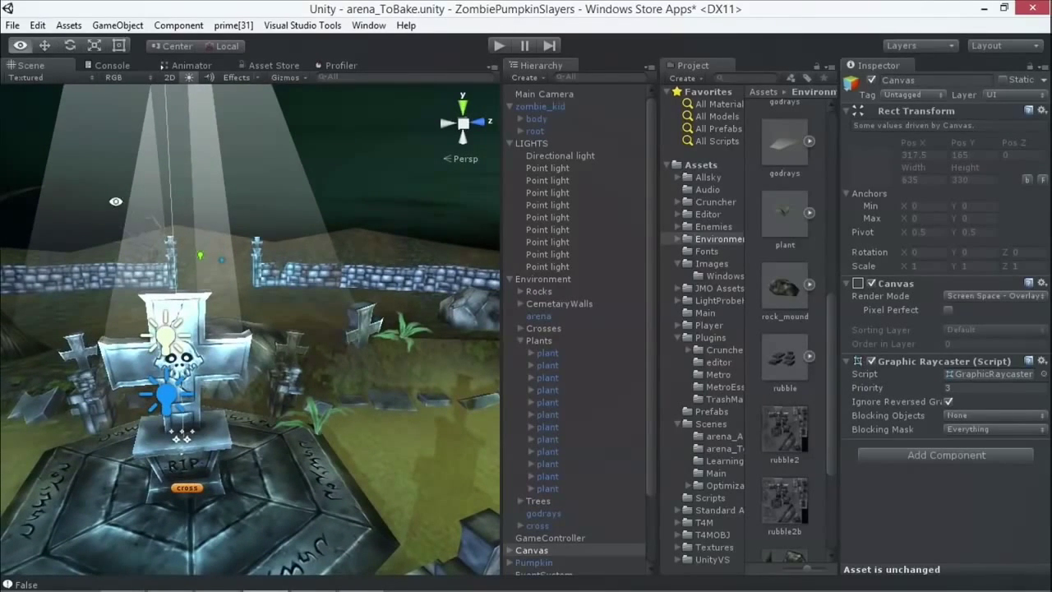
pyautogui.keyDown('alt'); pyautogui.moveTo(142, 222); pyautogui.dragTo(171, 206); pyautogui.keyUp('alt')
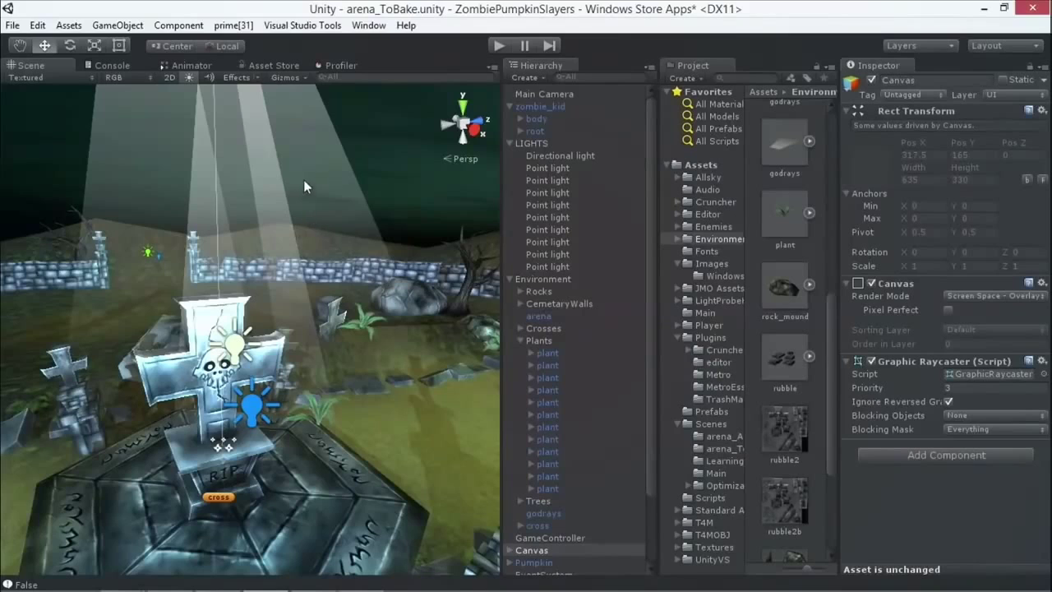
pyautogui.keyDown('alt'); pyautogui.moveTo(329, 270); pyautogui.dragTo(366, 324); pyautogui.keyUp('alt')
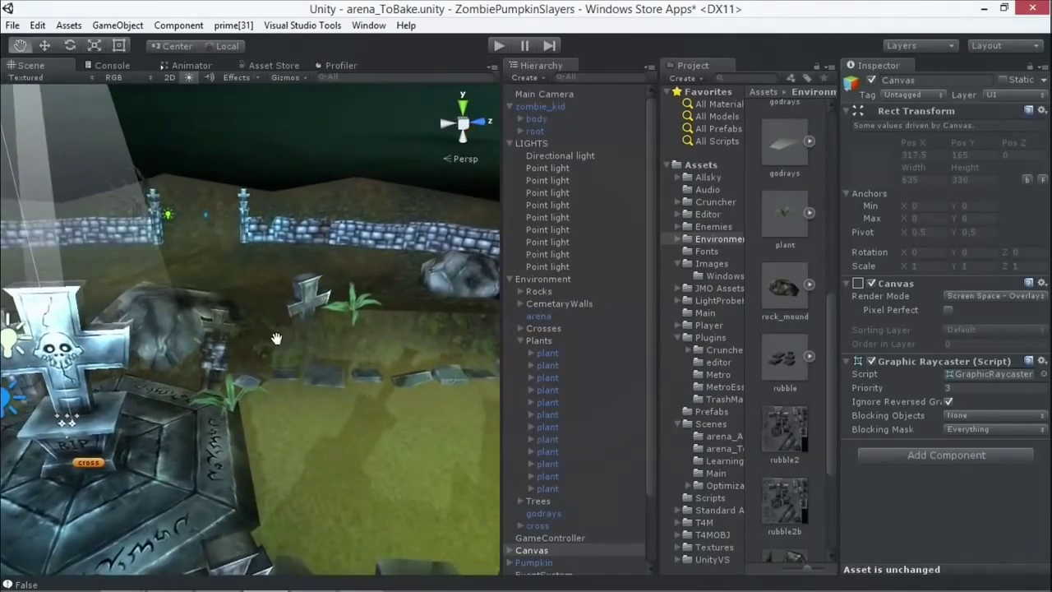
pyautogui.keyDown('alt'); pyautogui.moveTo(406, 373); pyautogui.dragTo(401, 353); pyautogui.keyUp('alt')
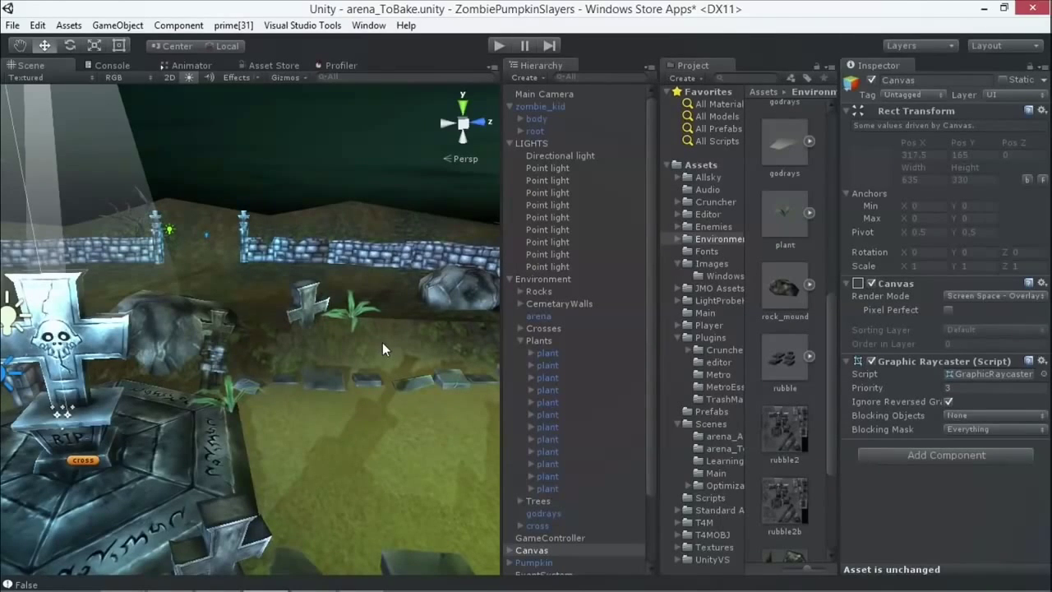
pyautogui.moveTo(138, 337)
pyautogui.keyDown('alt'); pyautogui.mouseDown()
pyautogui.moveTo(230, 370)
pyautogui.moveTo(315, 326)
pyautogui.moveTo(190, 359)
pyautogui.mouseUp(); pyautogui.keyUp('alt')
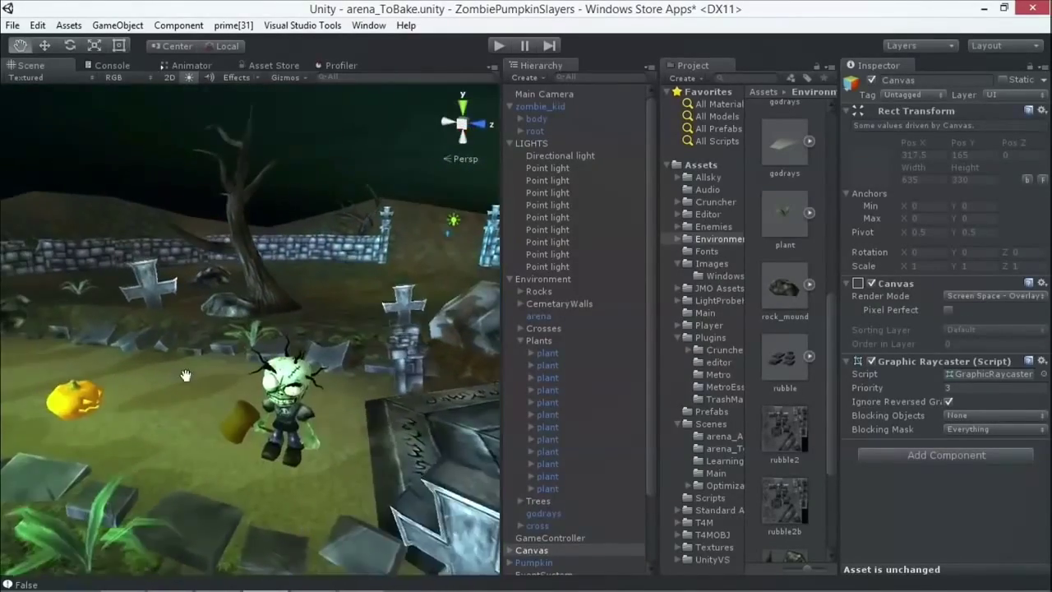
pyautogui.moveTo(215, 352)
pyautogui.keyDown('alt'); pyautogui.mouseDown()
pyautogui.moveTo(278, 341)
pyautogui.moveTo(310, 298)
pyautogui.mouseUp(); pyautogui.keyUp('alt')
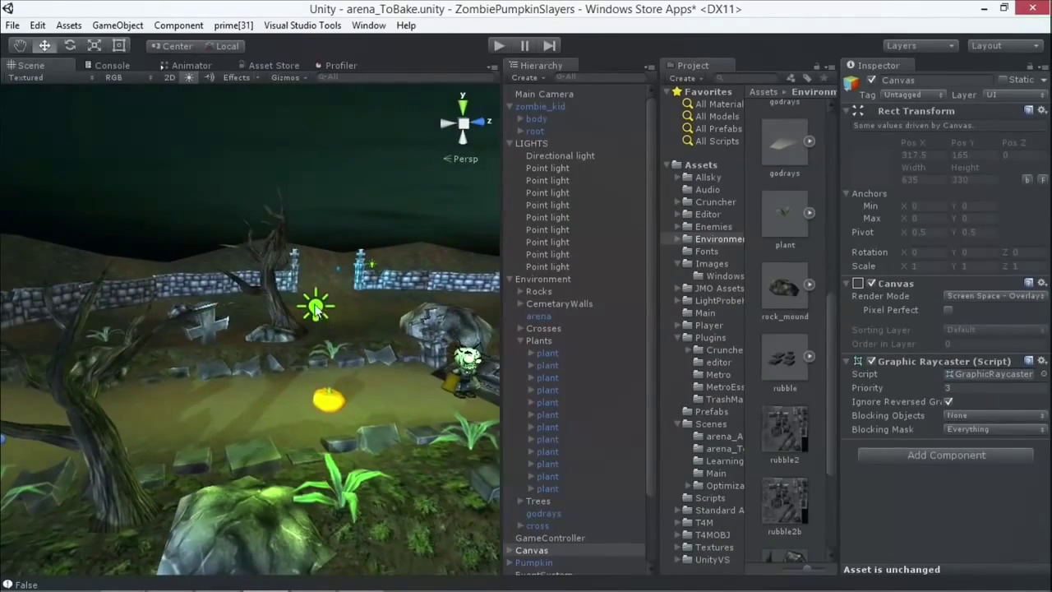
pyautogui.click(310, 298)
pyautogui.moveTo(413, 388)
pyautogui.keyDown('alt'); pyautogui.mouseDown()
pyautogui.moveTo(331, 384)
pyautogui.moveTo(307, 395)
pyautogui.mouseUp(); pyautogui.keyUp('alt')
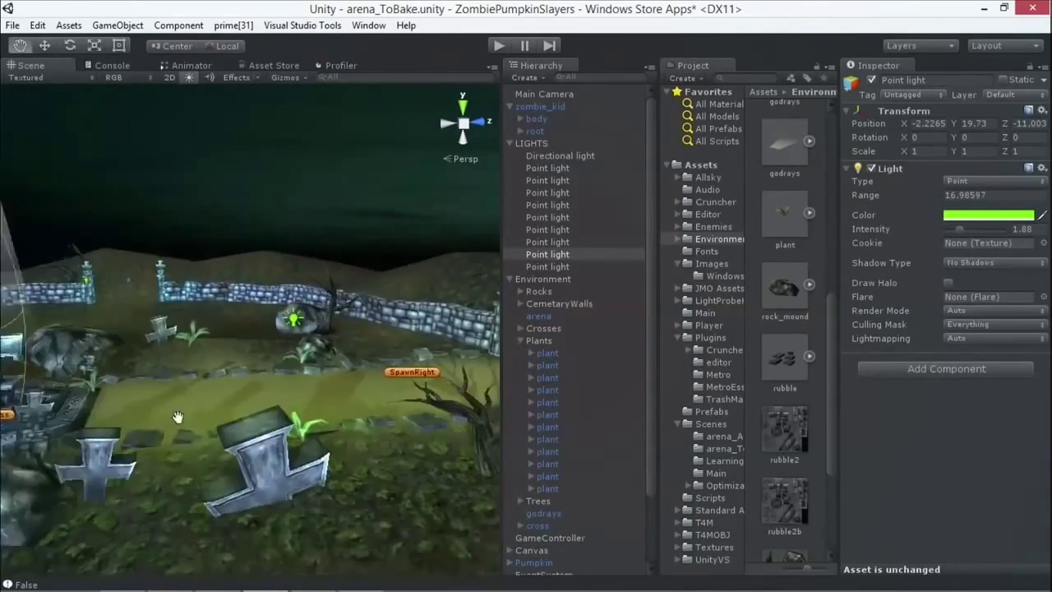
# Step: Select a neighbouring point light, then the Directional light, orbiting the graveyard
pyautogui.click(271, 322)
pyautogui.moveTo(271, 322)
pyautogui.keyDown('alt'); pyautogui.mouseDown()
pyautogui.moveTo(315, 381)
pyautogui.moveTo(350, 232)
pyautogui.mouseUp(); pyautogui.keyUp('alt')
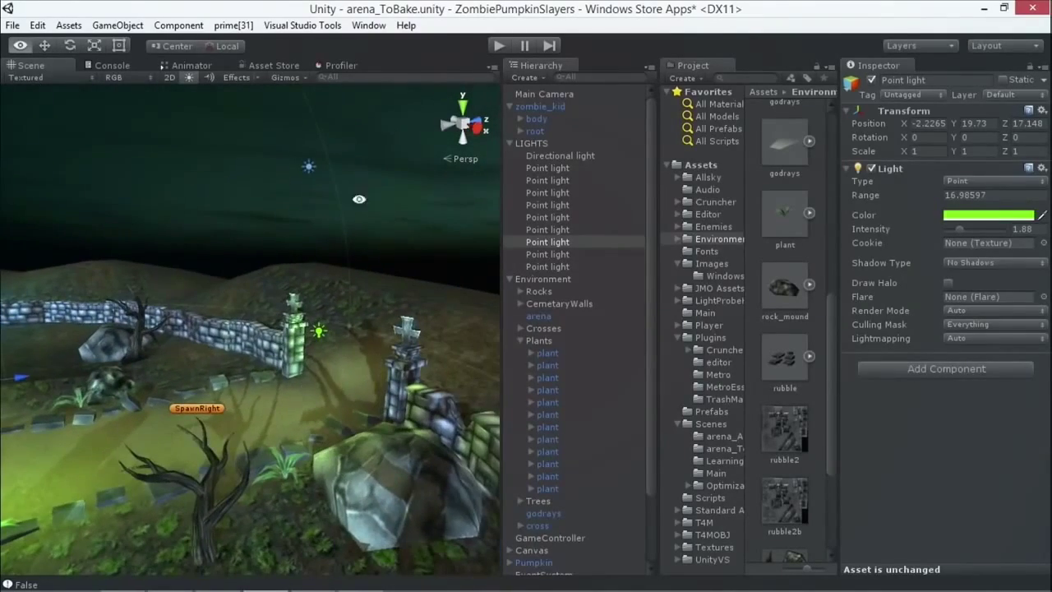
pyautogui.click(309, 168)
pyautogui.moveTo(390, 268)
pyautogui.keyDown('alt'); pyautogui.mouseDown()
pyautogui.moveTo(272, 288)
pyautogui.moveTo(345, 271)
pyautogui.moveTo(254, 302)
pyautogui.moveTo(364, 353)
pyautogui.moveTo(228, 395)
pyautogui.mouseUp(); pyautogui.keyUp('alt')
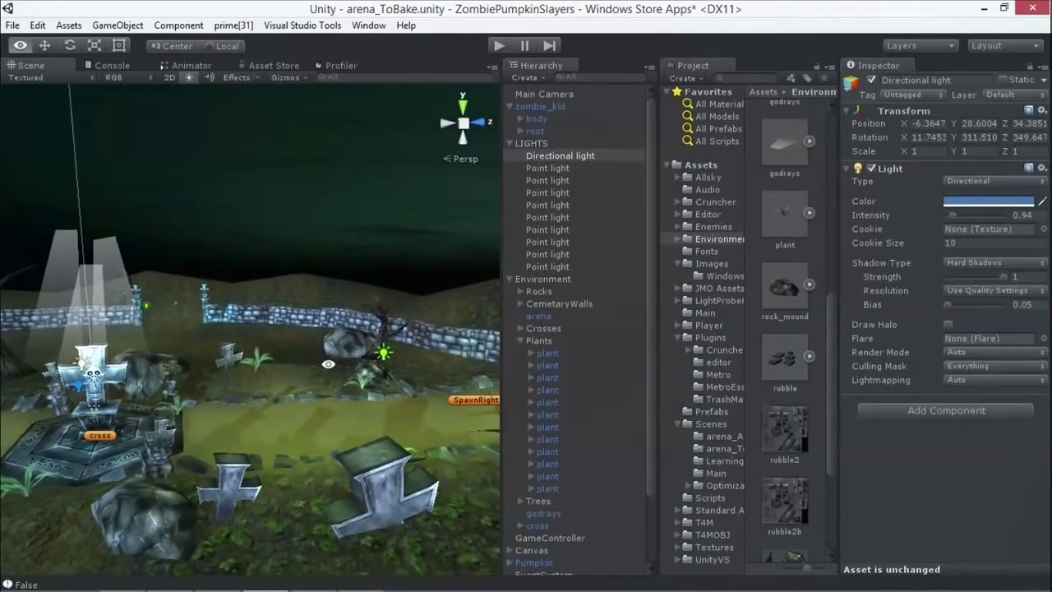
pyautogui.keyDown('alt'); pyautogui.moveTo(326, 364); pyautogui.dragTo(305, 323); pyautogui.keyUp('alt')
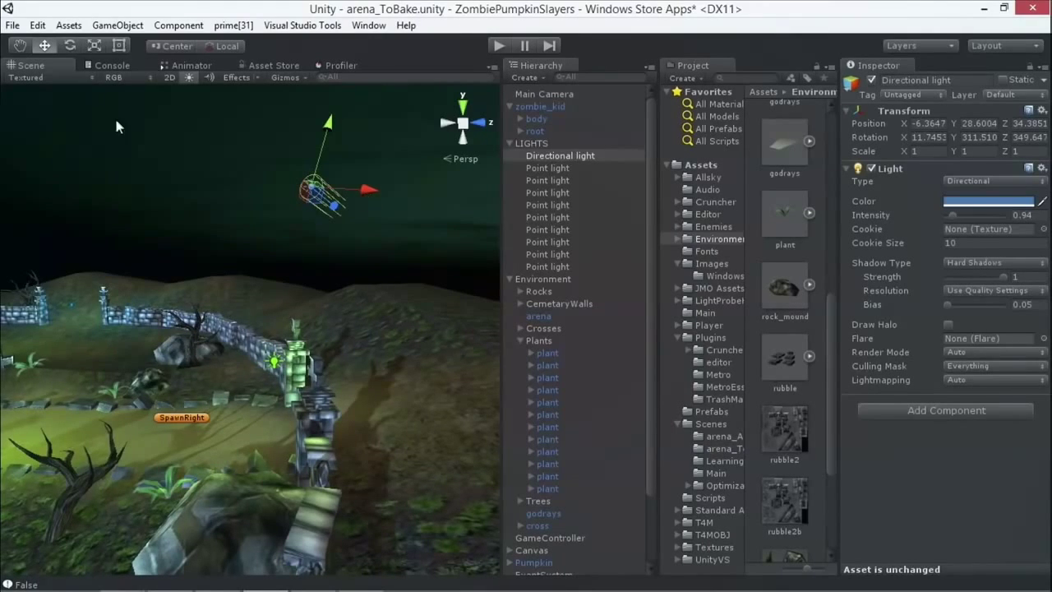
# Step: Pan and orbit to a wide view of the cross altar, then select the LIGHTS group
pyautogui.moveTo(197, 164)
pyautogui.mouseDown(button='middle')
pyautogui.moveTo(191, 295)
pyautogui.moveTo(255, 292)
pyautogui.mouseUp(button='middle')
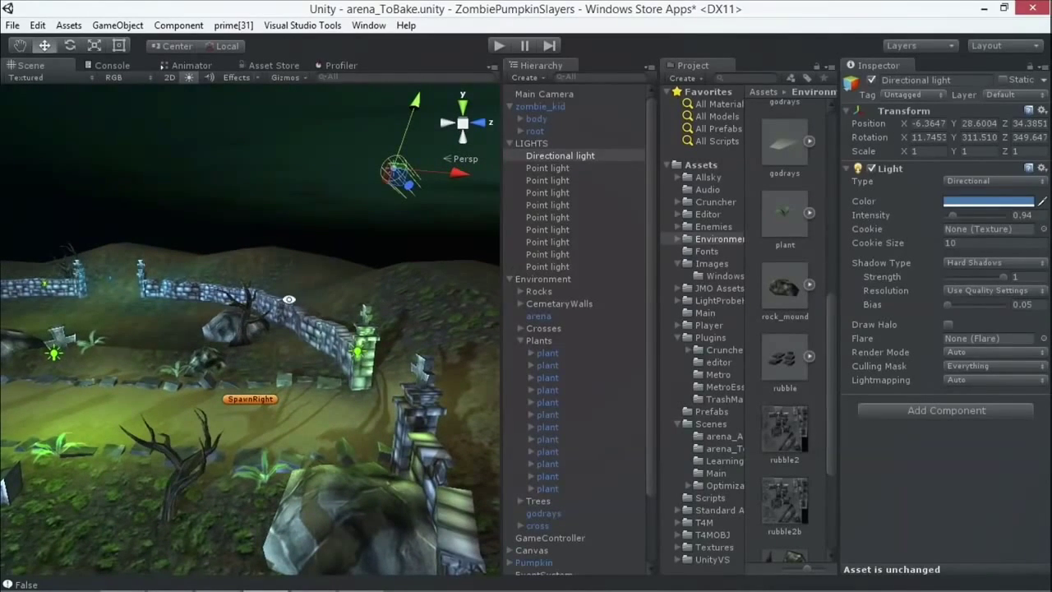
pyautogui.moveTo(271, 255); pyautogui.dragTo(304, 275, button='middle')
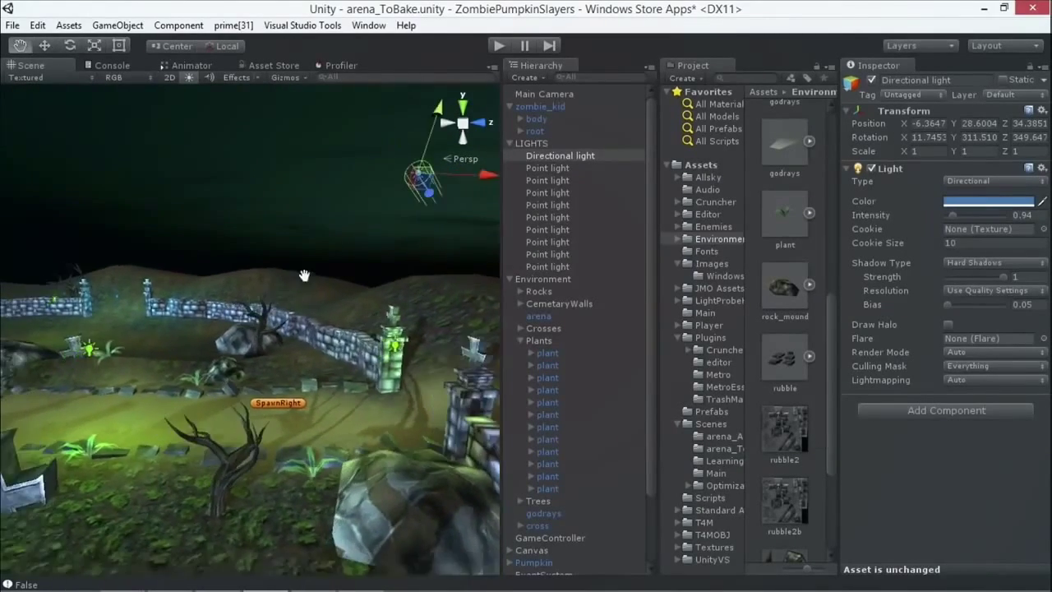
pyautogui.moveTo(304, 275)
pyautogui.keyDown('alt'); pyautogui.mouseDown()
pyautogui.moveTo(121, 280)
pyautogui.moveTo(430, 301)
pyautogui.moveTo(344, 292)
pyautogui.moveTo(357, 331)
pyautogui.moveTo(183, 332)
pyautogui.moveTo(311, 289)
pyautogui.moveTo(328, 240)
pyautogui.mouseUp(); pyautogui.keyUp('alt')
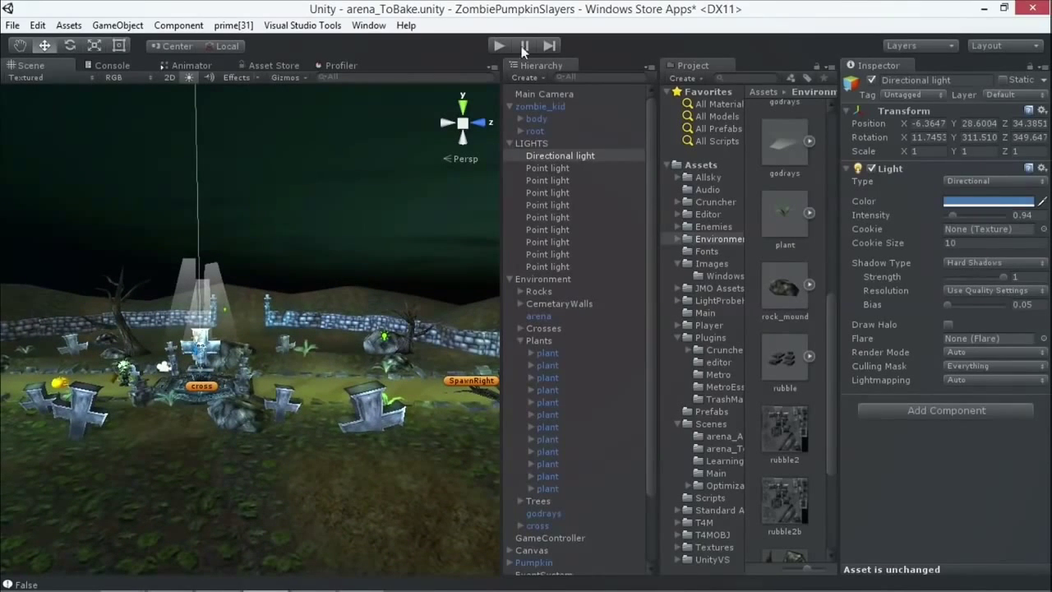
pyautogui.click(530, 144)
# Step: Rename the LIGHTS group with the note ' - Always turn off before build'
pyautogui.click(509, 144)
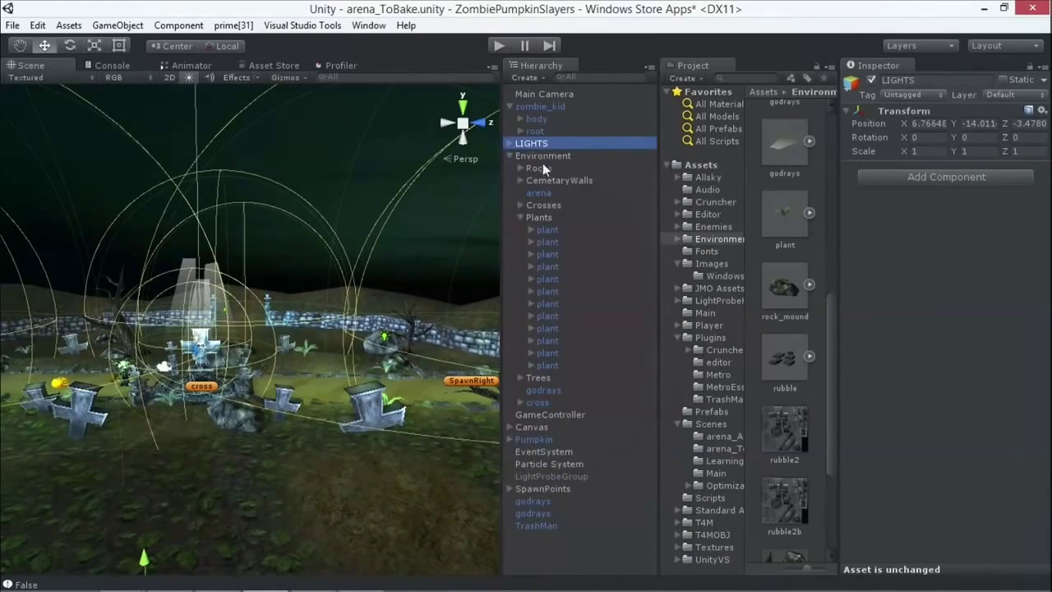
pyautogui.click(510, 144)
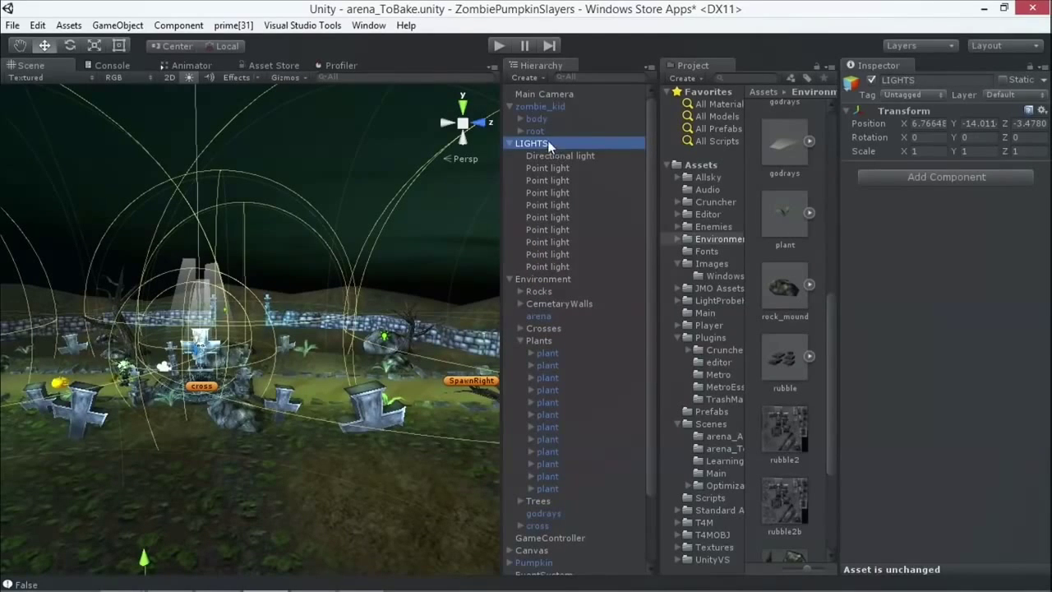
pyautogui.click(510, 144)
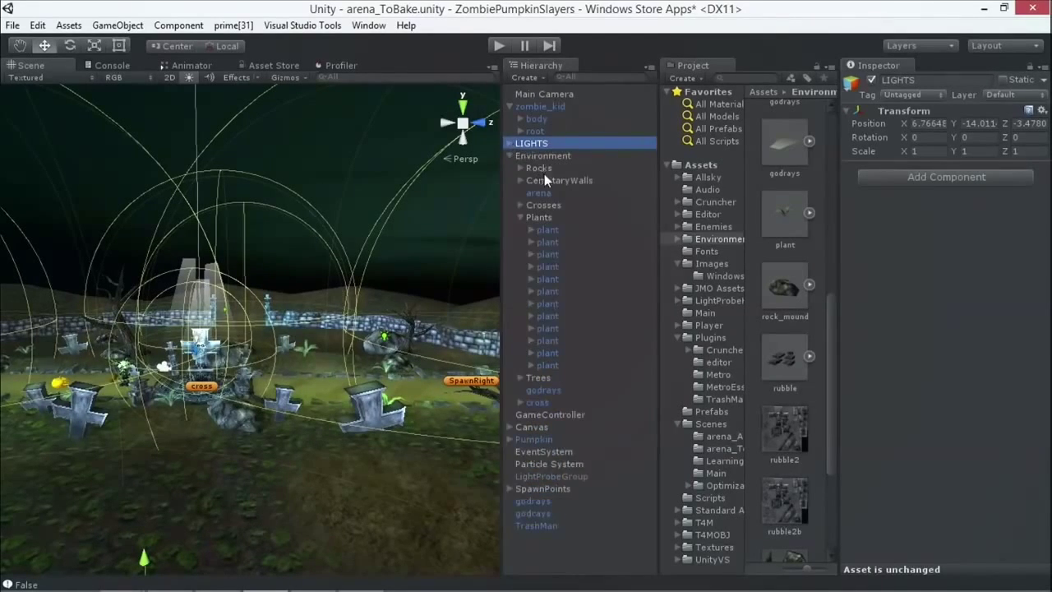
pyautogui.click(510, 144)
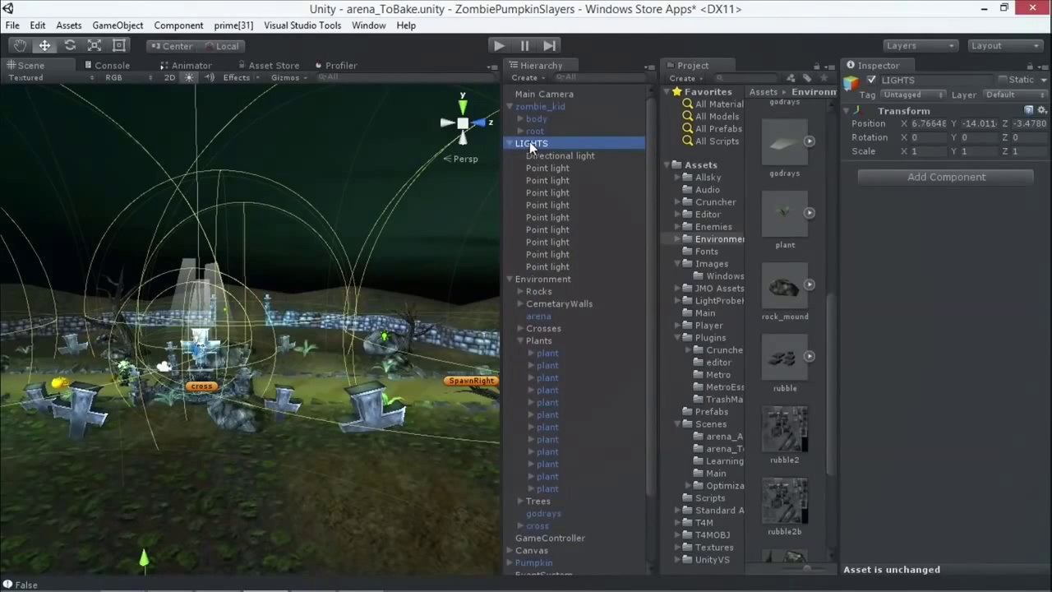
pyautogui.click(531, 141)
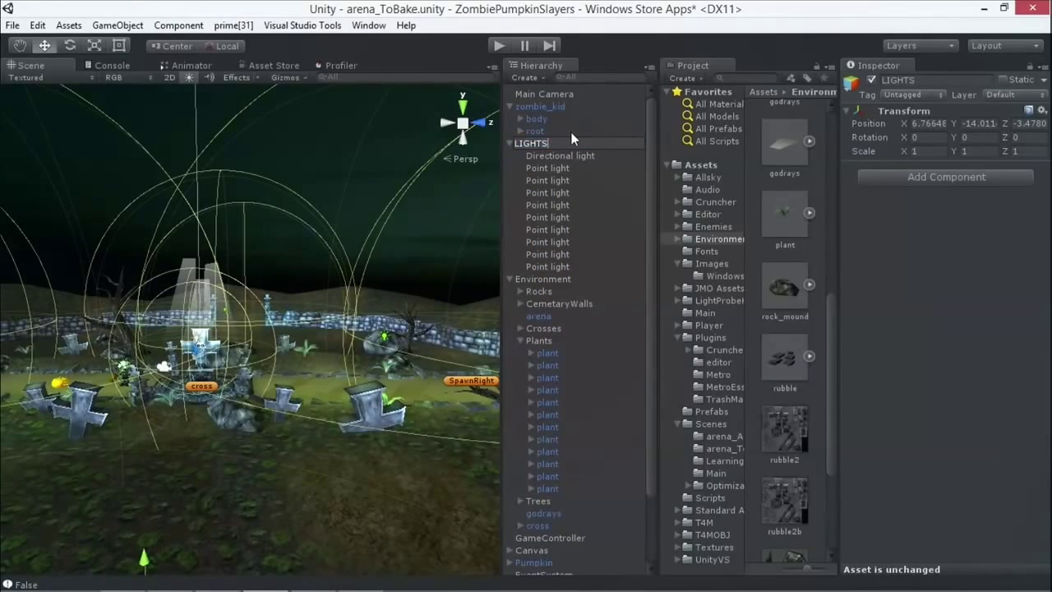
pyautogui.write('Always turn off before build')
pyautogui.press('Return')
pyautogui.click(539, 210)
pyautogui.click(562, 146)
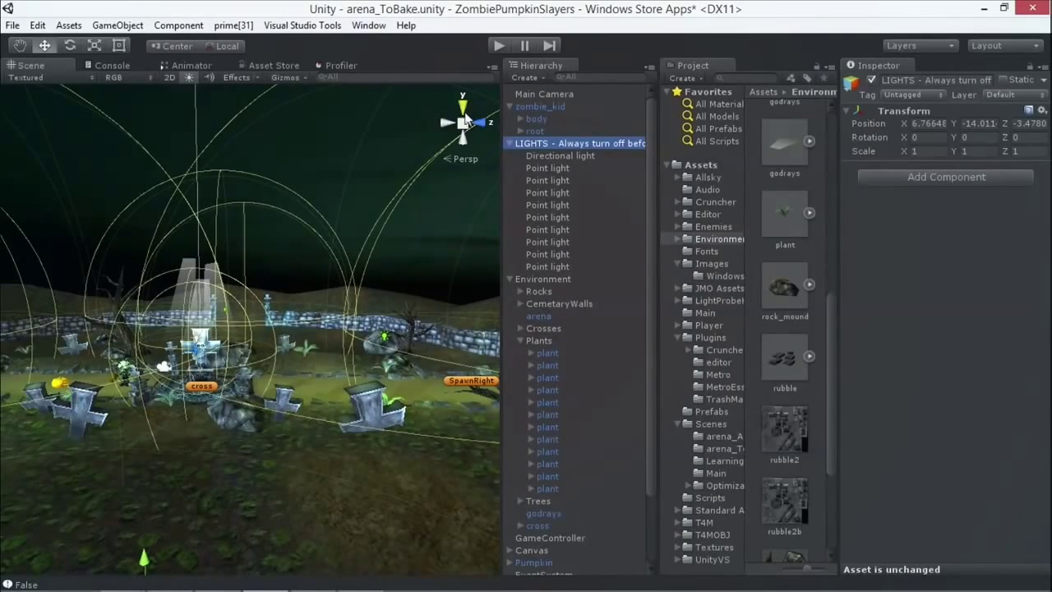
# Step: Deactivate the LIGHTS group, turning off all its real-time lights
pyautogui.click(511, 145)
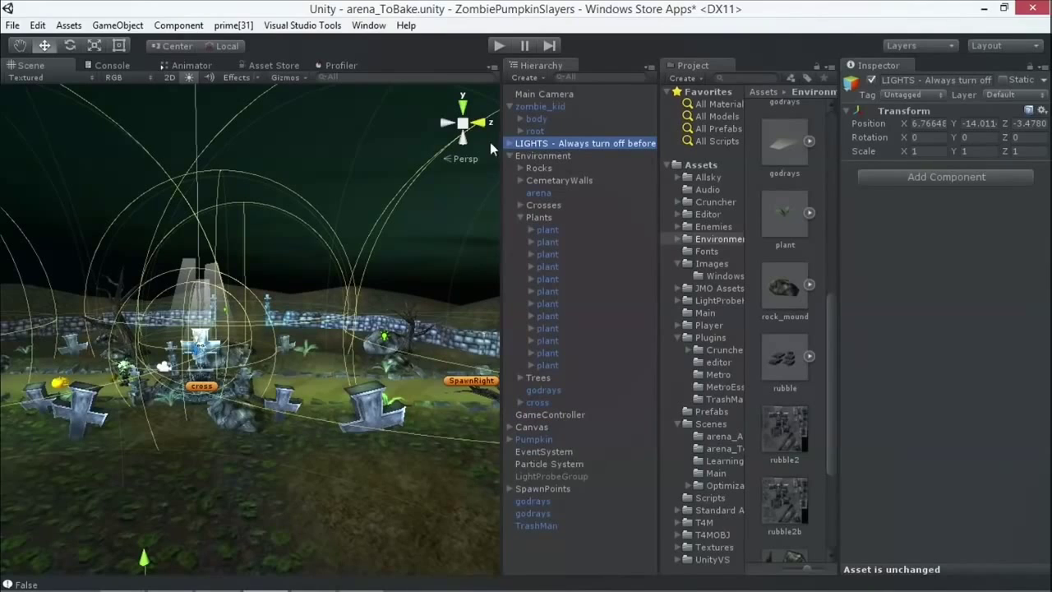
pyautogui.click(510, 143)
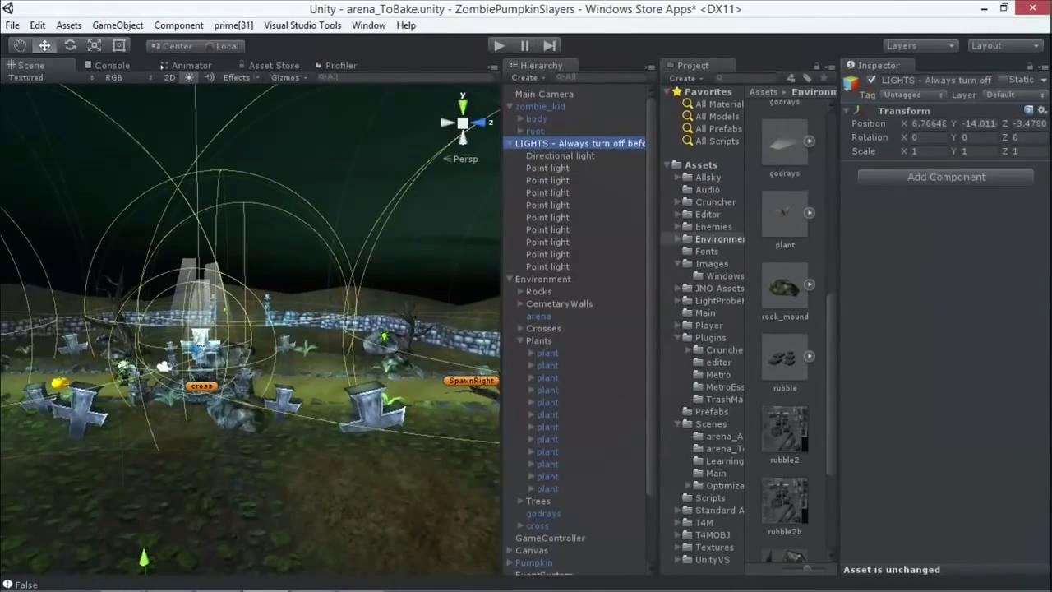
pyautogui.click(872, 80)
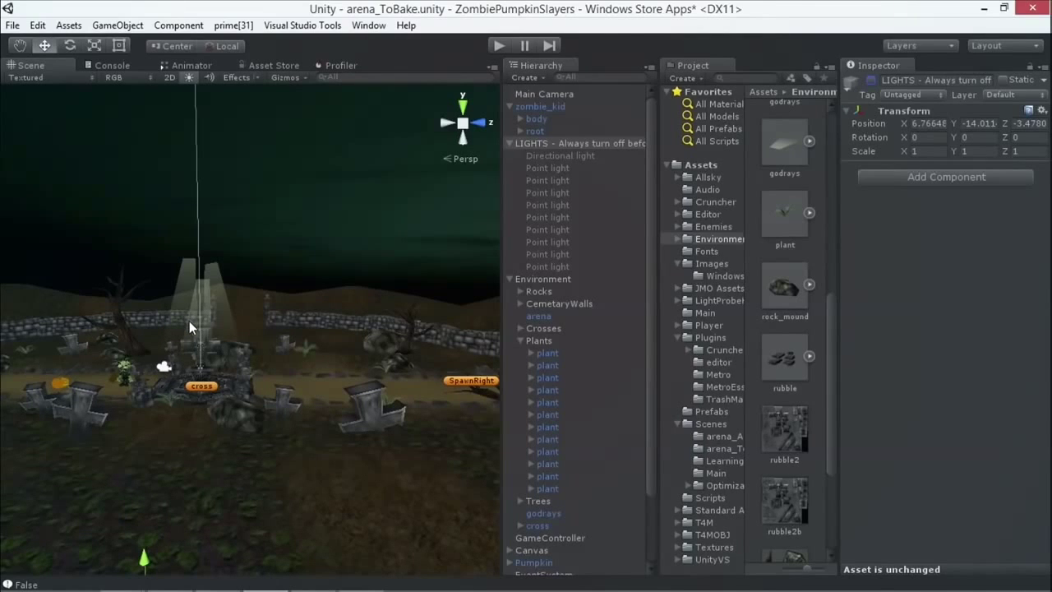
# Step: Toggle LIGHTS on and off while checking SpawnRight, then leave it active
pyautogui.click(870, 82)
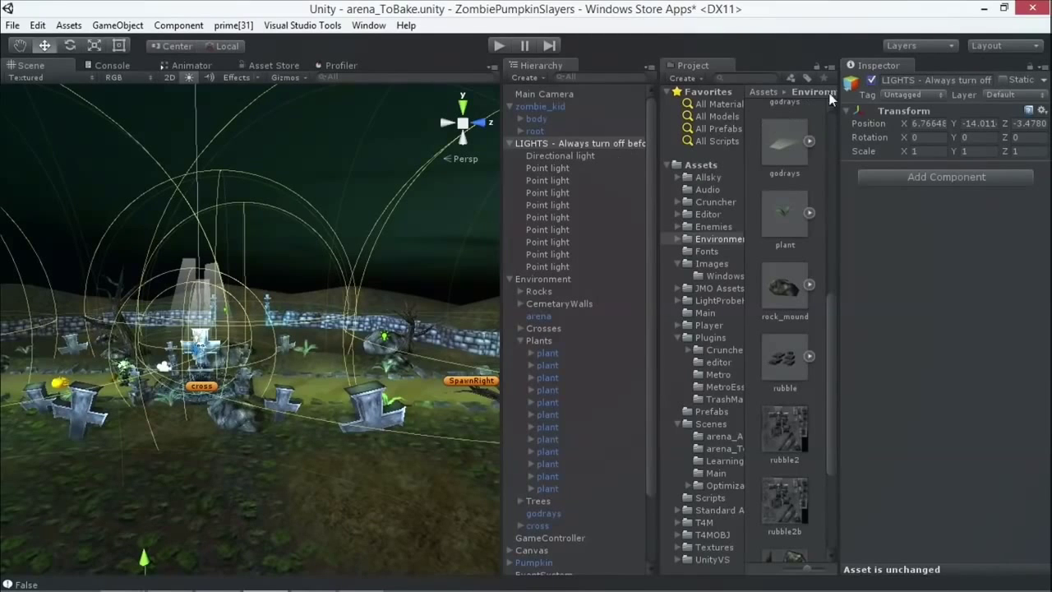
pyautogui.click(871, 80)
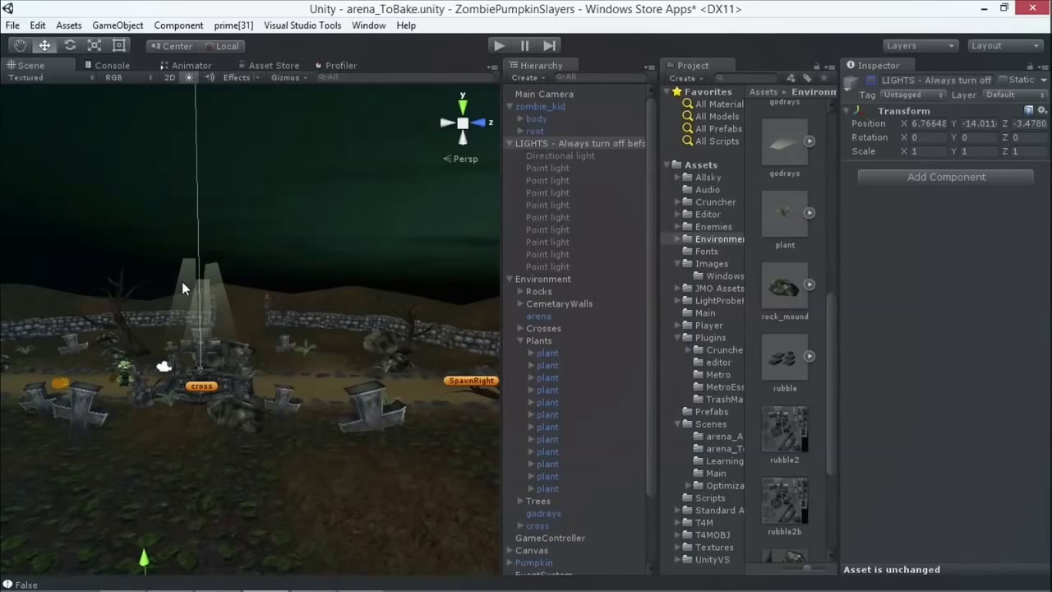
pyautogui.keyDown('alt'); pyautogui.moveTo(251, 325); pyautogui.dragTo(148, 345); pyautogui.keyUp('alt')
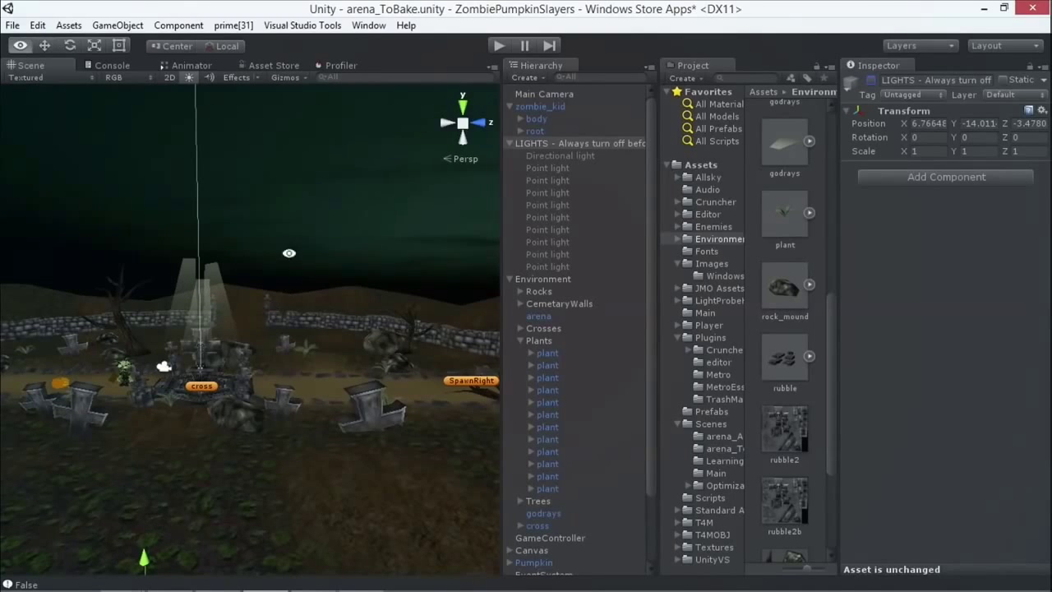
pyautogui.keyDown('alt'); pyautogui.moveTo(355, 344); pyautogui.dragTo(390, 320); pyautogui.keyUp('alt')
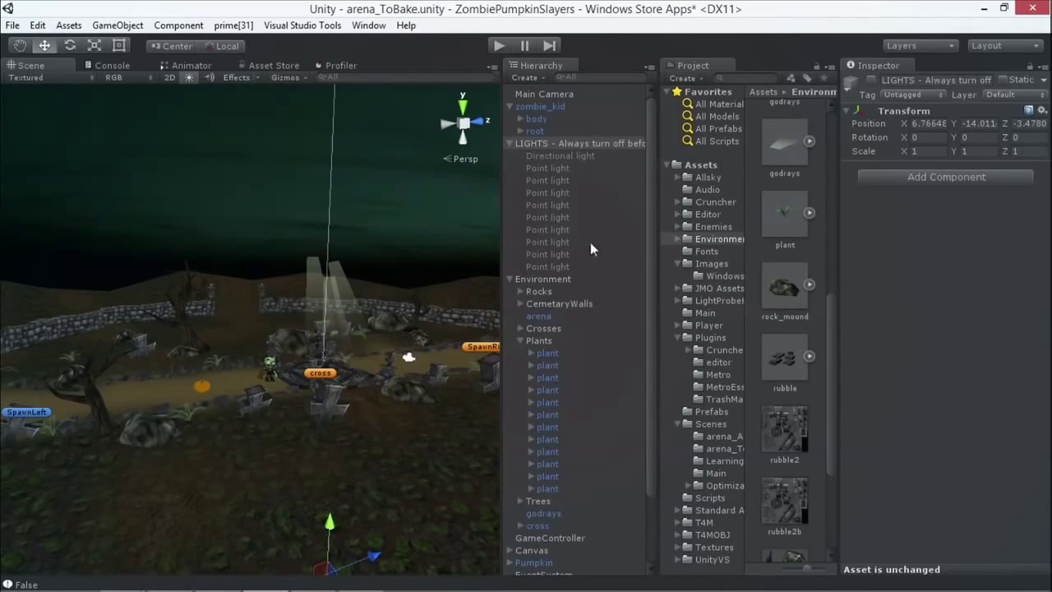
pyautogui.keyDown('alt'); pyautogui.moveTo(377, 222); pyautogui.dragTo(313, 230); pyautogui.keyUp('alt')
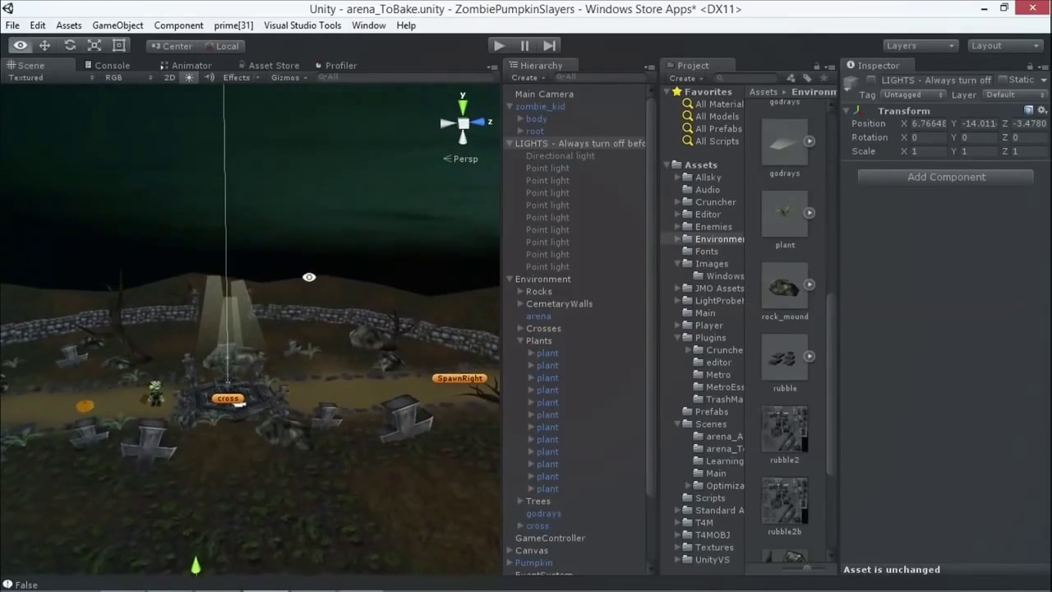
pyautogui.click(871, 80)
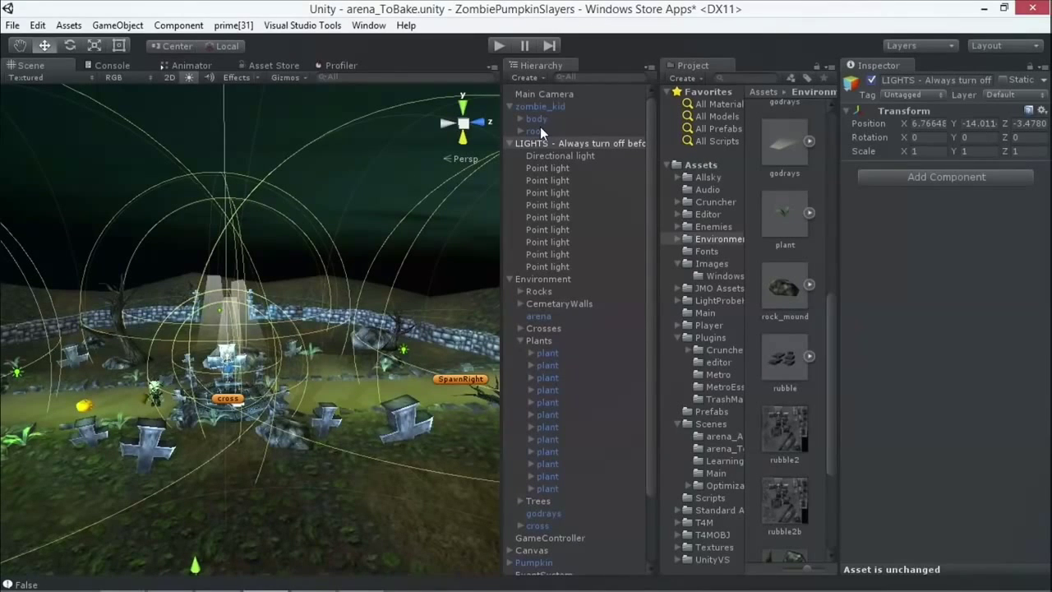
# Step: Fold the Environment group closed in the Hierarchy
pyautogui.scroll(-2, 651, 181)
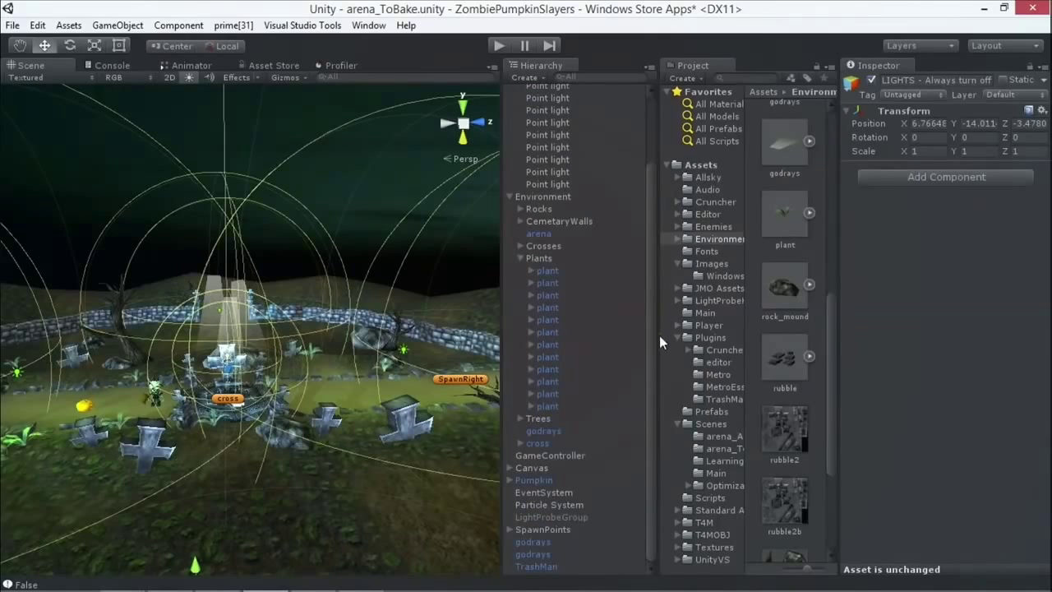
pyautogui.scroll(2, 509, 192)
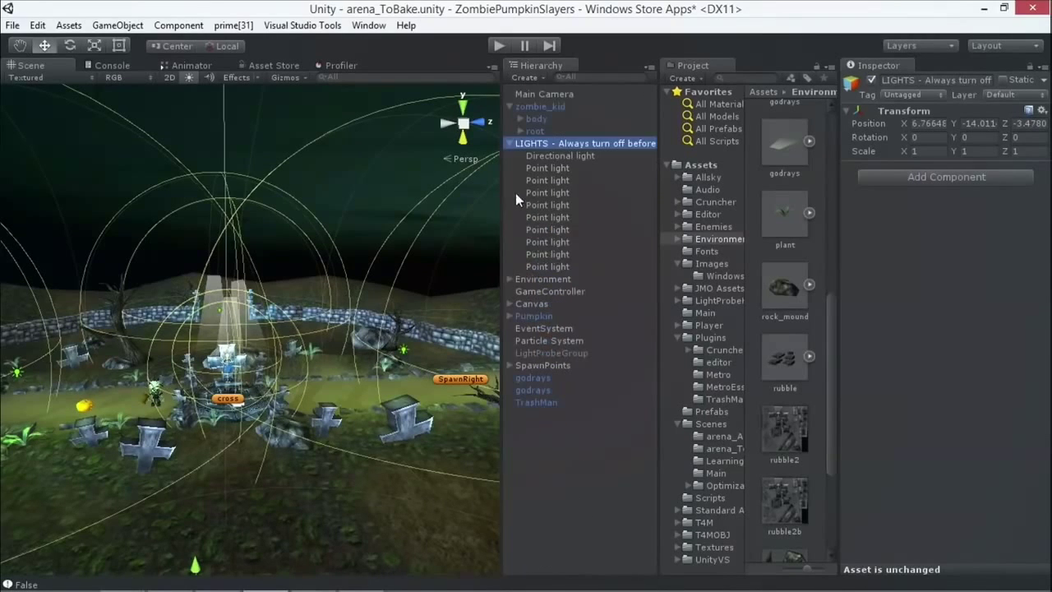
pyautogui.click(509, 279)
pyautogui.click(380, 27)
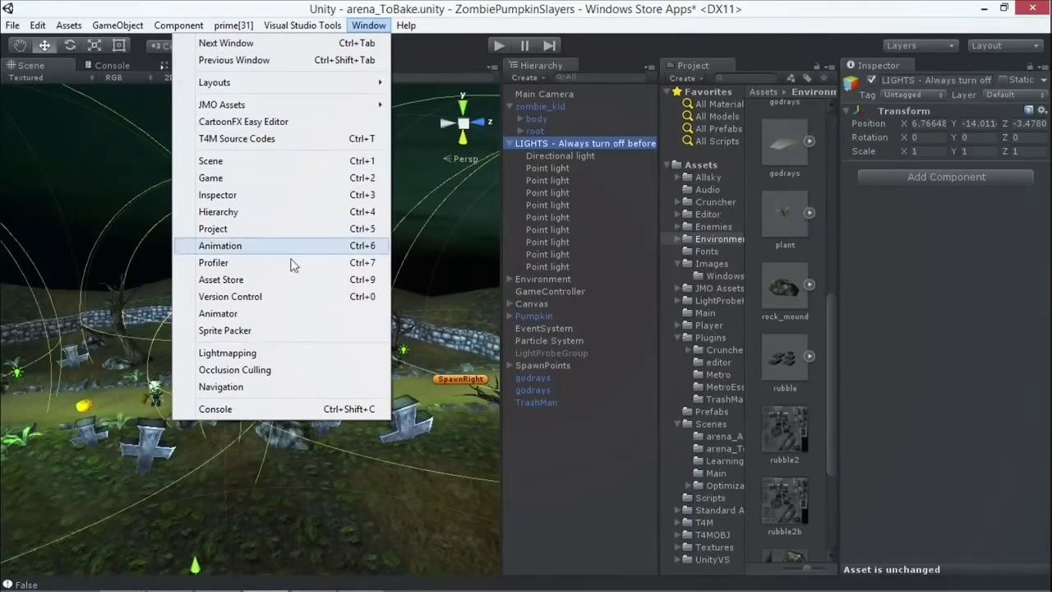
pyautogui.click(247, 353)
pyautogui.moveTo(565, 79); pyautogui.dragTo(441, 97)
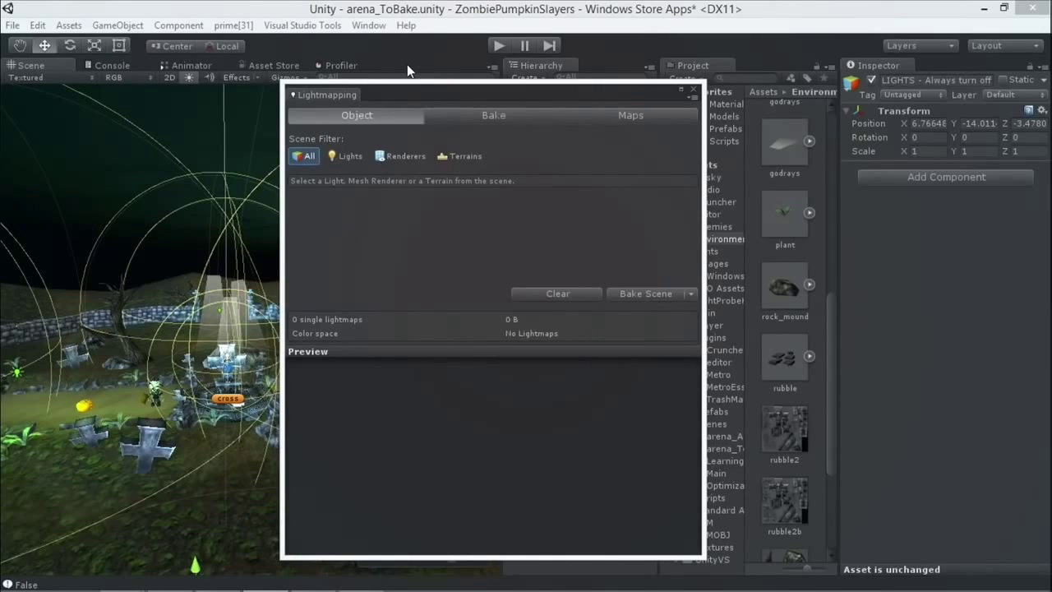
pyautogui.moveTo(364, 92); pyautogui.dragTo(388, 70)
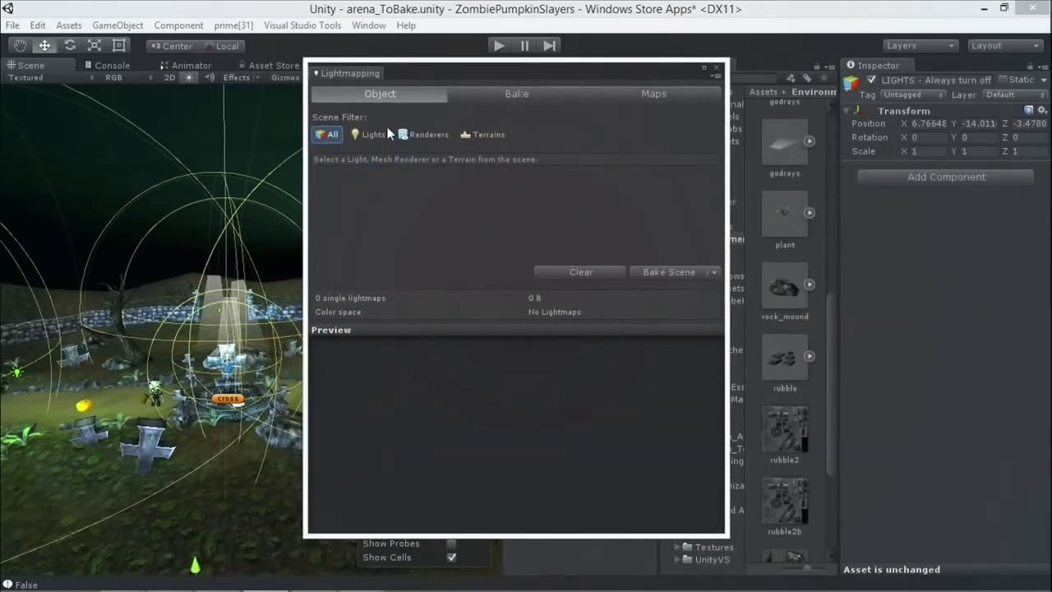
pyautogui.click(350, 137)
pyautogui.click(334, 136)
pyautogui.moveTo(466, 79); pyautogui.dragTo(468, 84)
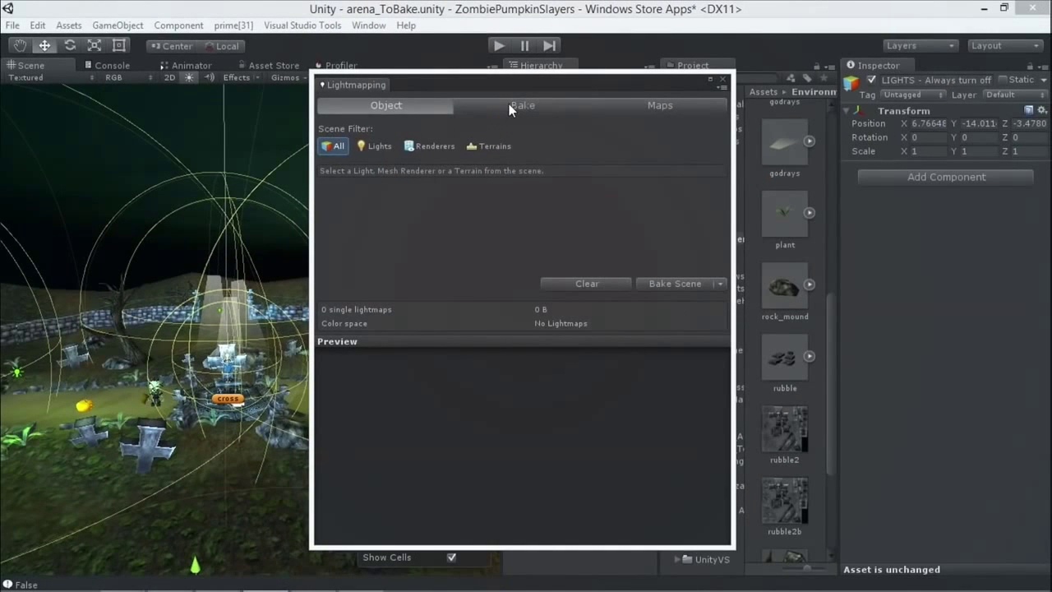
# Step: Show the Lightmapping Bake settings and set Resolution to 2 texels per world unit
pyautogui.click(509, 105)
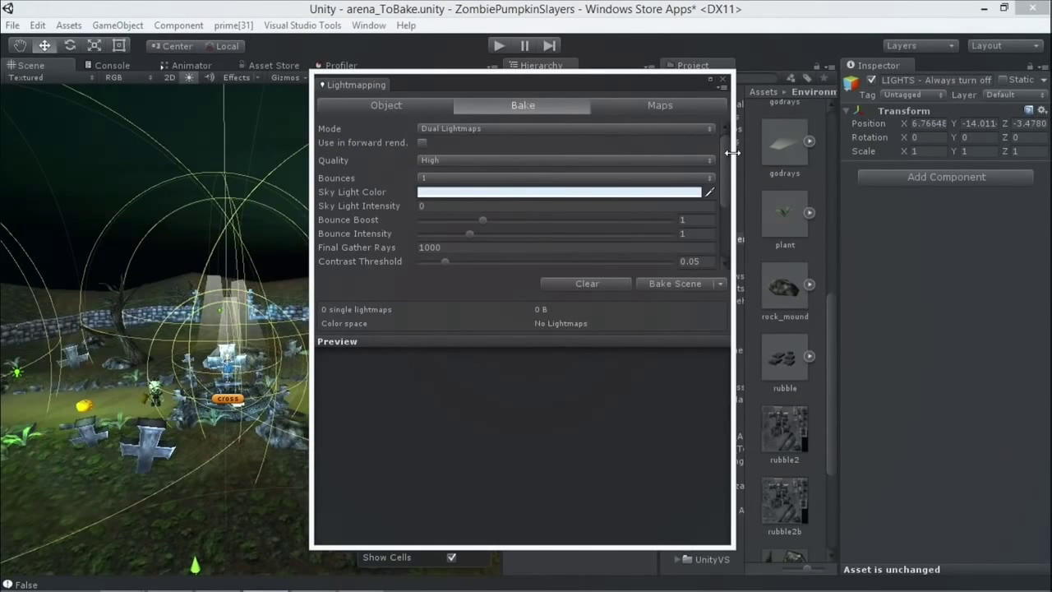
pyautogui.moveTo(721, 141); pyautogui.dragTo(721, 195)
pyautogui.moveTo(729, 217); pyautogui.dragTo(730, 152)
pyautogui.moveTo(726, 165); pyautogui.dragTo(726, 219)
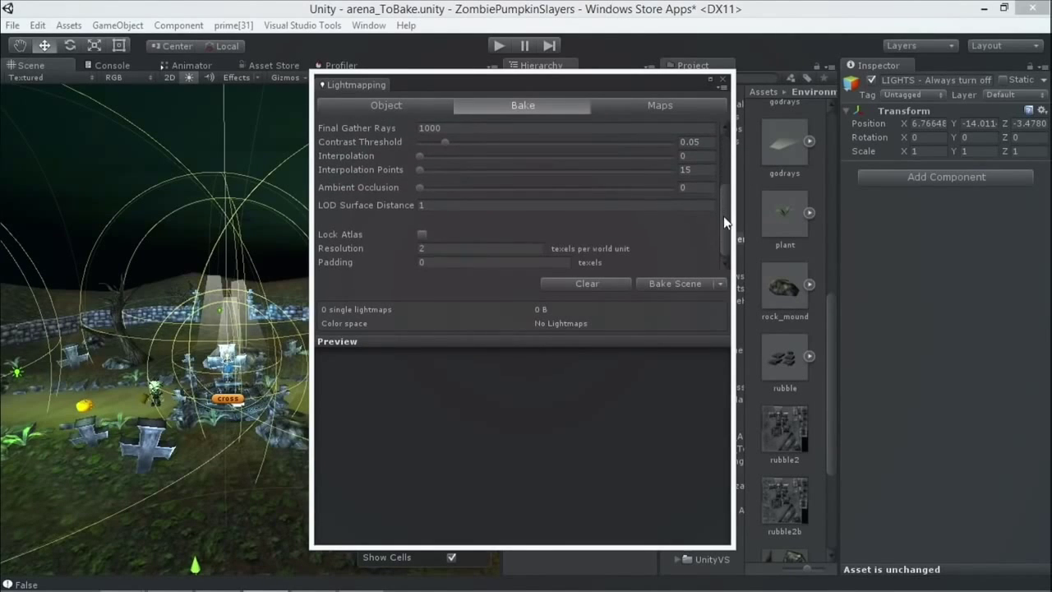
pyautogui.click(422, 247)
pyautogui.write('2')
pyautogui.scroll(3, 447, 247)
pyautogui.click(455, 248)
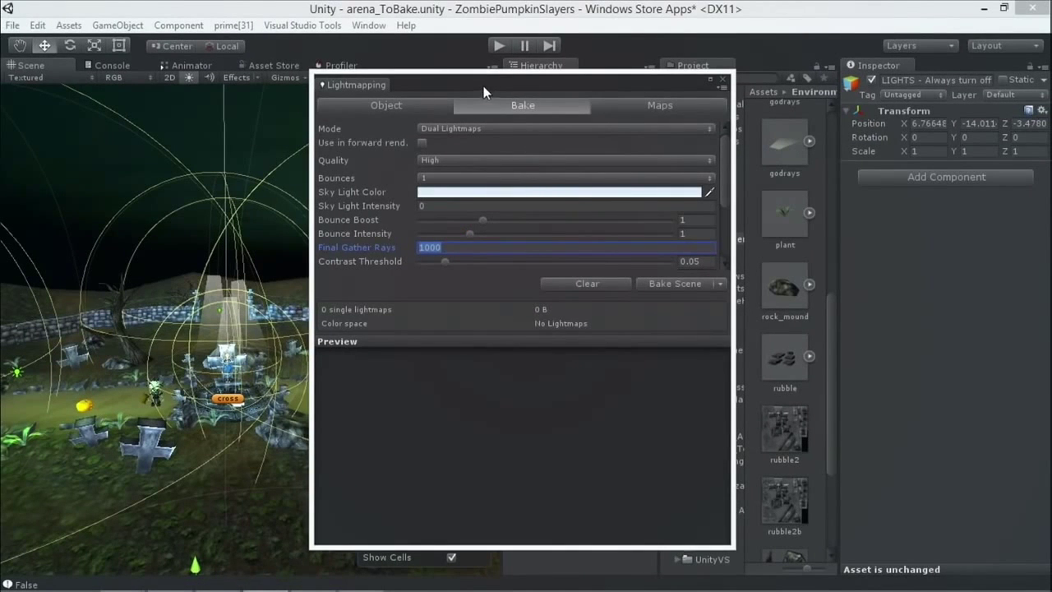
pyautogui.moveTo(483, 92)
pyautogui.mouseDown()
pyautogui.moveTo(458, 94)
pyautogui.moveTo(481, 82)
pyautogui.mouseUp()
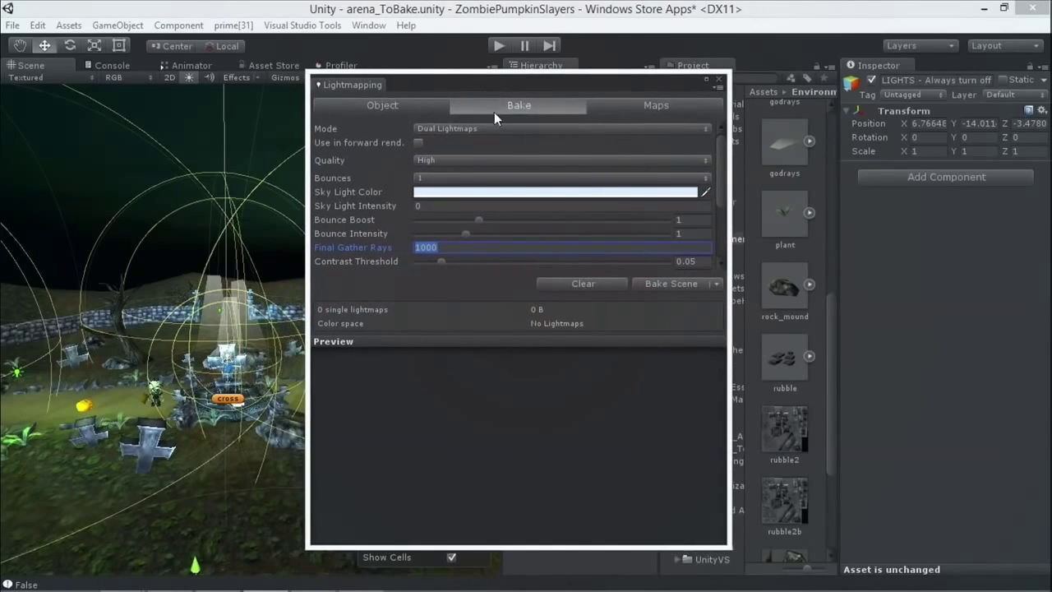
pyautogui.click(475, 130)
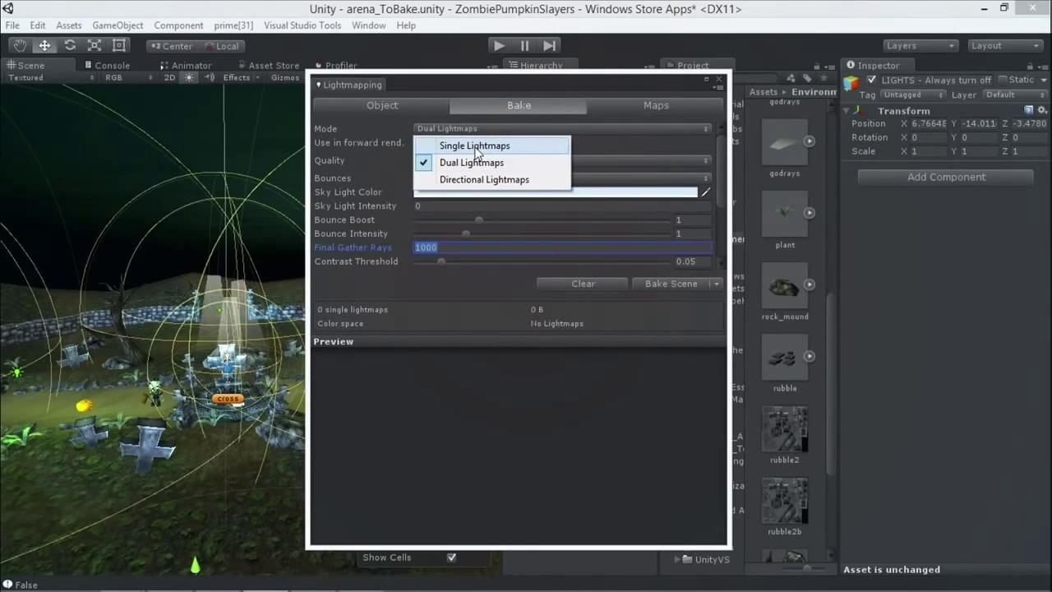
pyautogui.click(477, 148)
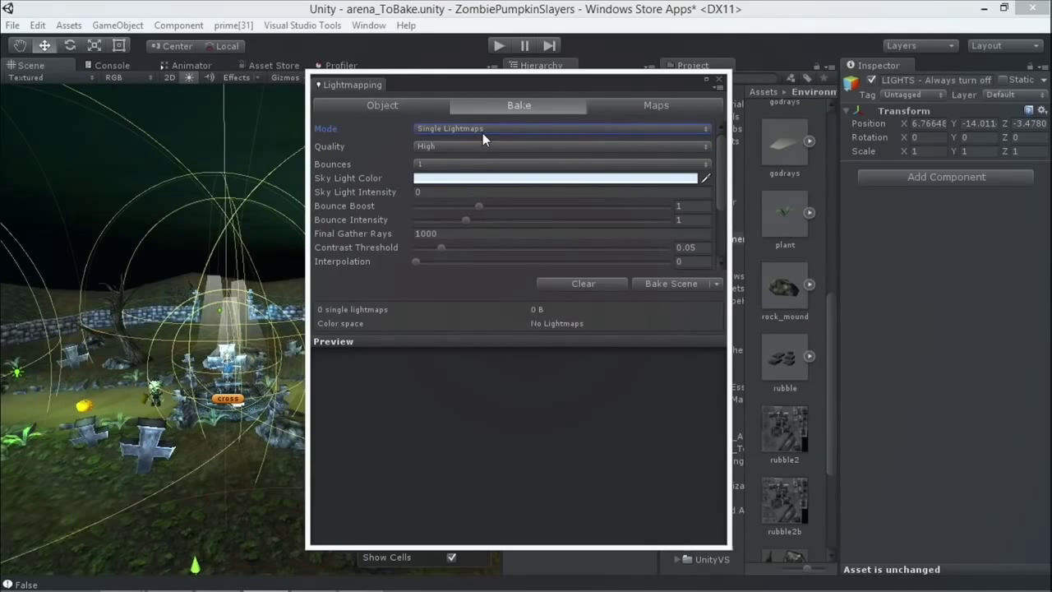
pyautogui.scroll(-5, 534, 197)
pyautogui.scroll(-1, 576, 254)
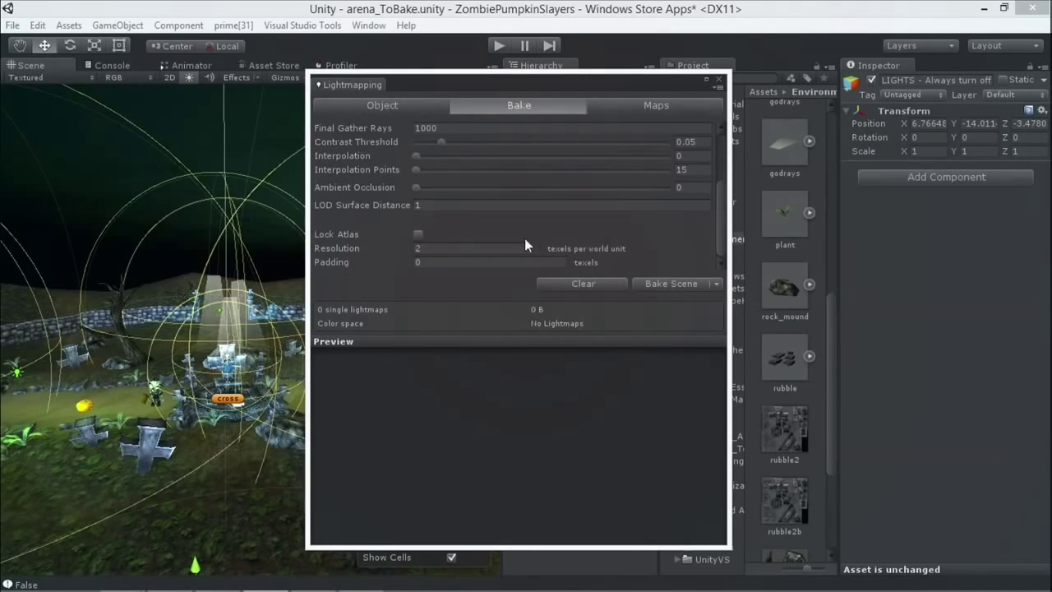
pyautogui.click(431, 249)
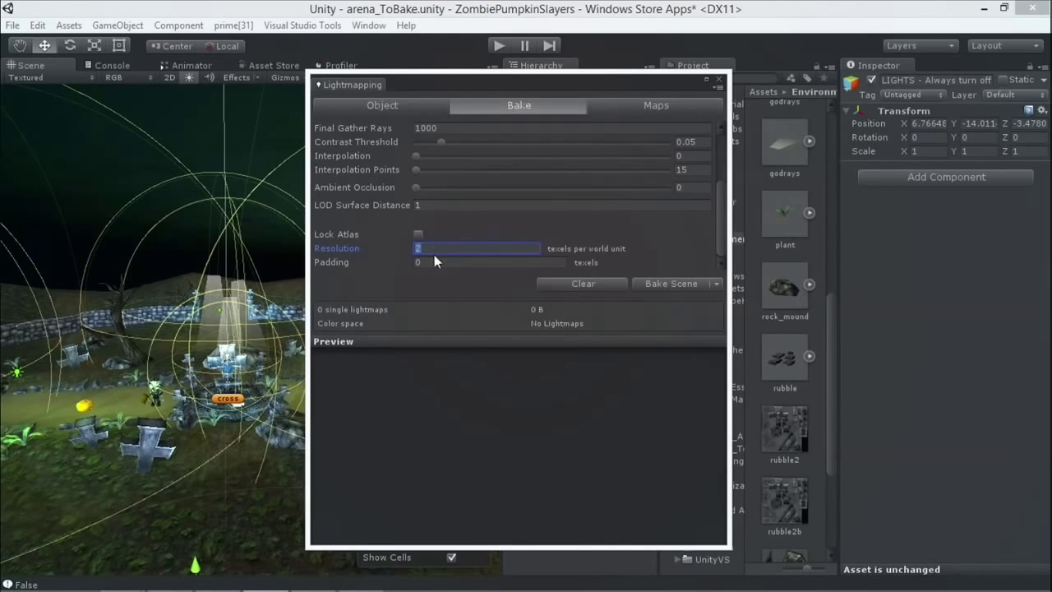
pyautogui.scroll(5, 517, 187)
pyautogui.click(448, 128)
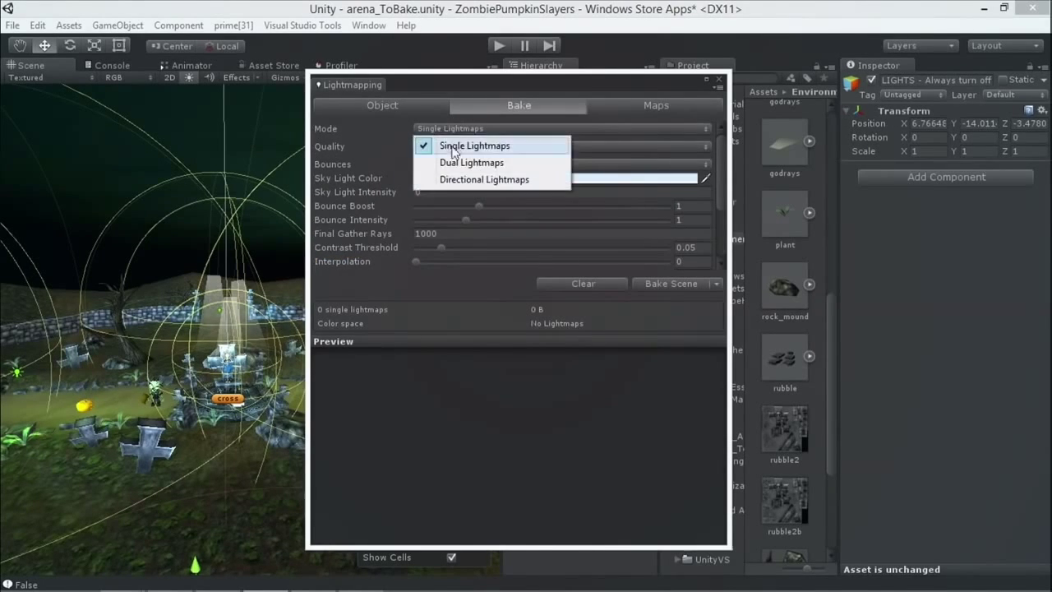
pyautogui.click(441, 163)
pyautogui.click(442, 160)
pyautogui.click(461, 165)
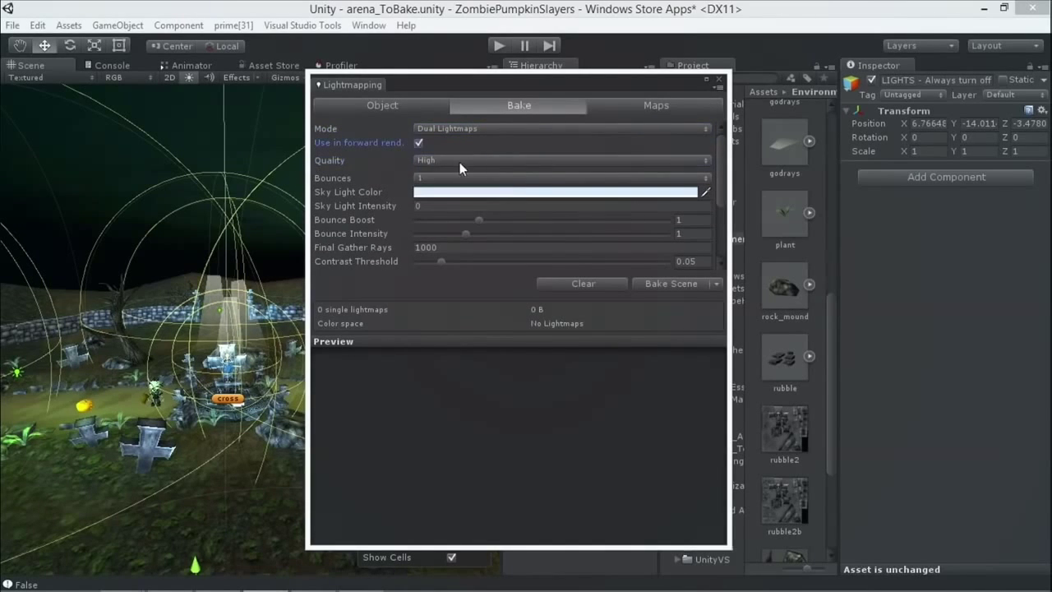
pyautogui.click(424, 145)
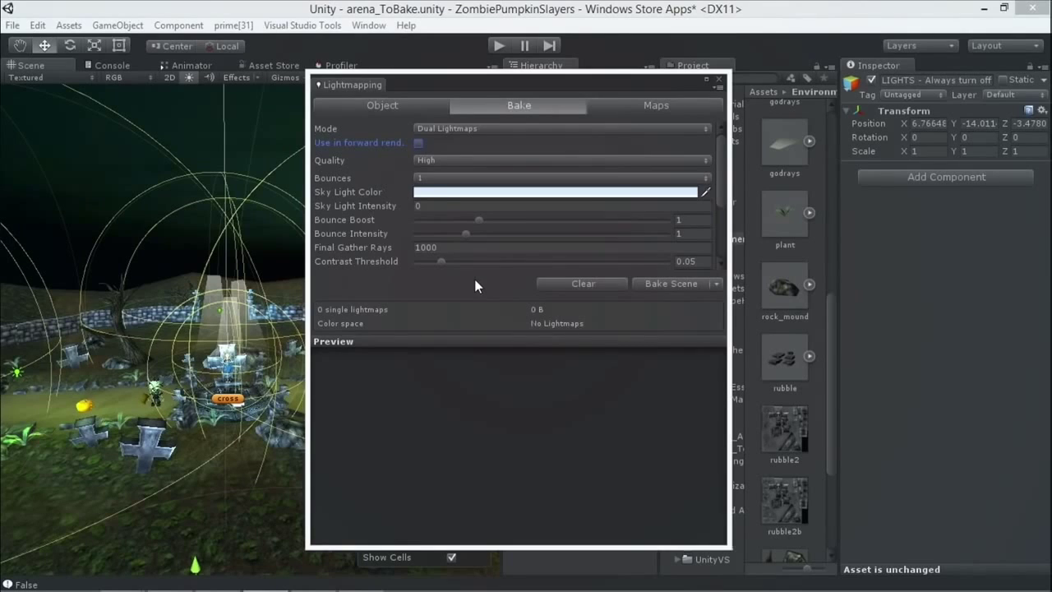
pyautogui.moveTo(721, 182); pyautogui.dragTo(720, 202)
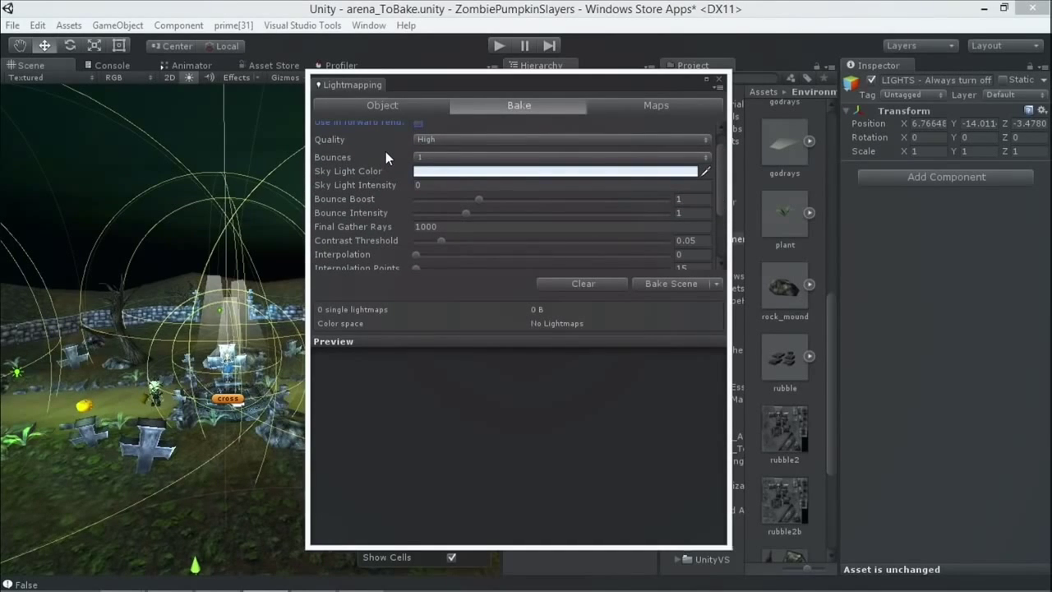
pyautogui.moveTo(385, 153)
pyautogui.moveTo(727, 176); pyautogui.dragTo(723, 220)
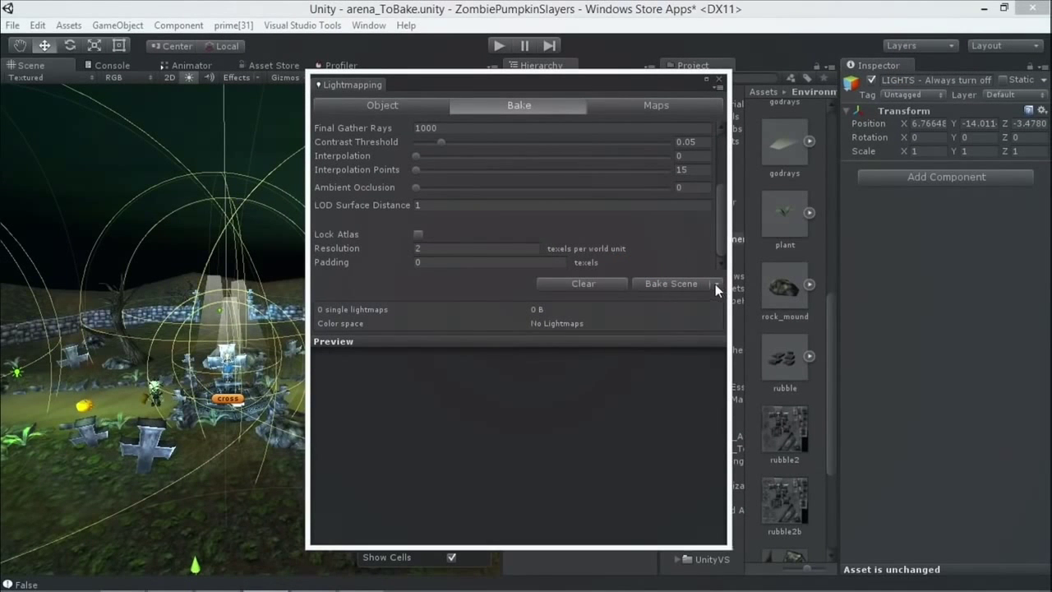
# Step: Bake the whole scene, producing one 1024x1024 dual lightmap of 5.3 MB
pyautogui.click(715, 283)
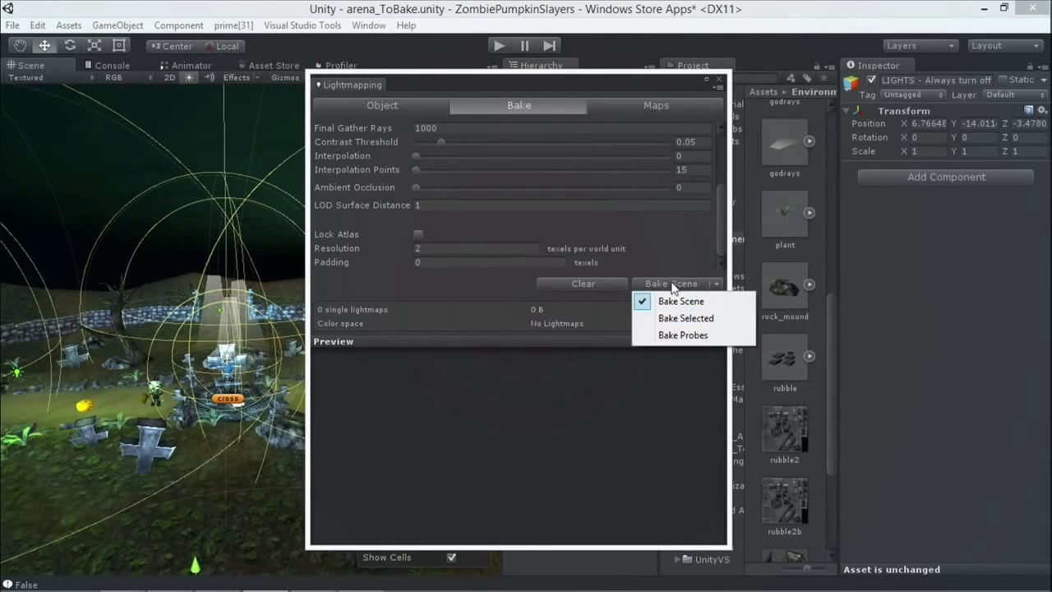
pyautogui.click(676, 300)
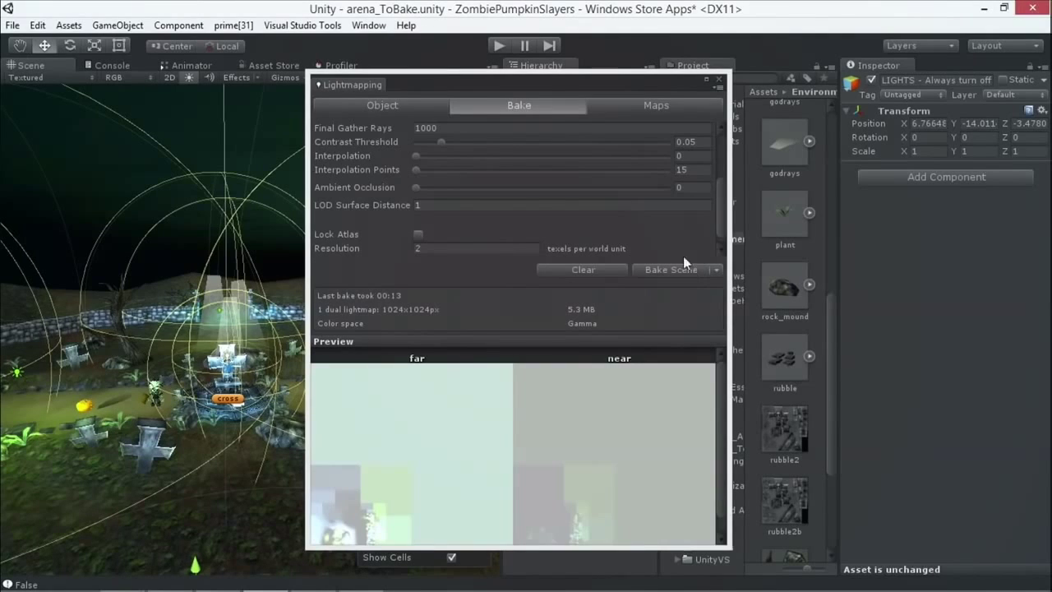
pyautogui.scroll(-1, 720, 224)
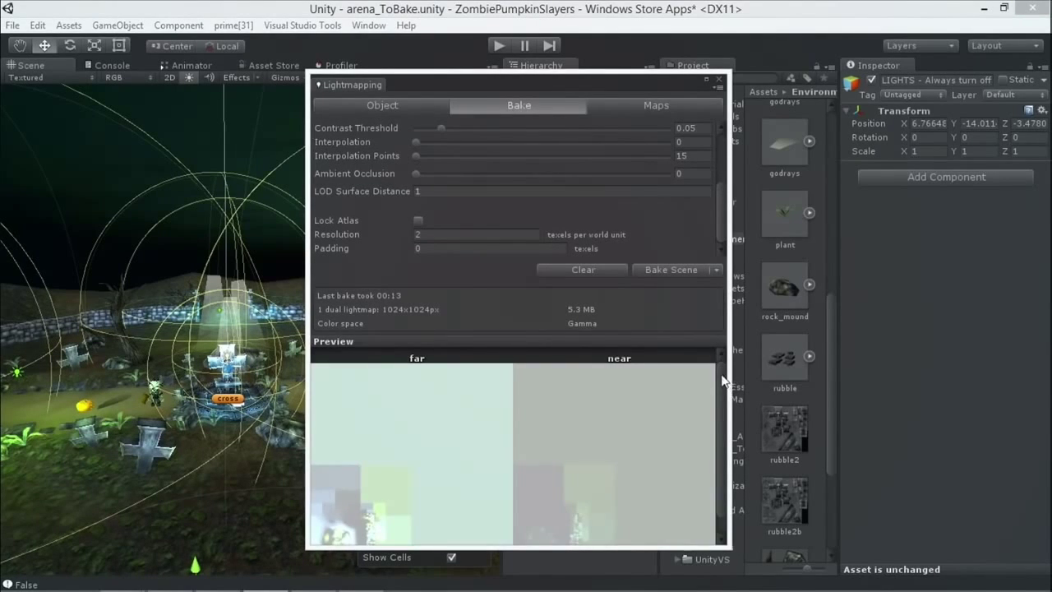
pyautogui.scroll(-1, 725, 382)
pyautogui.scroll(-1, 724, 383)
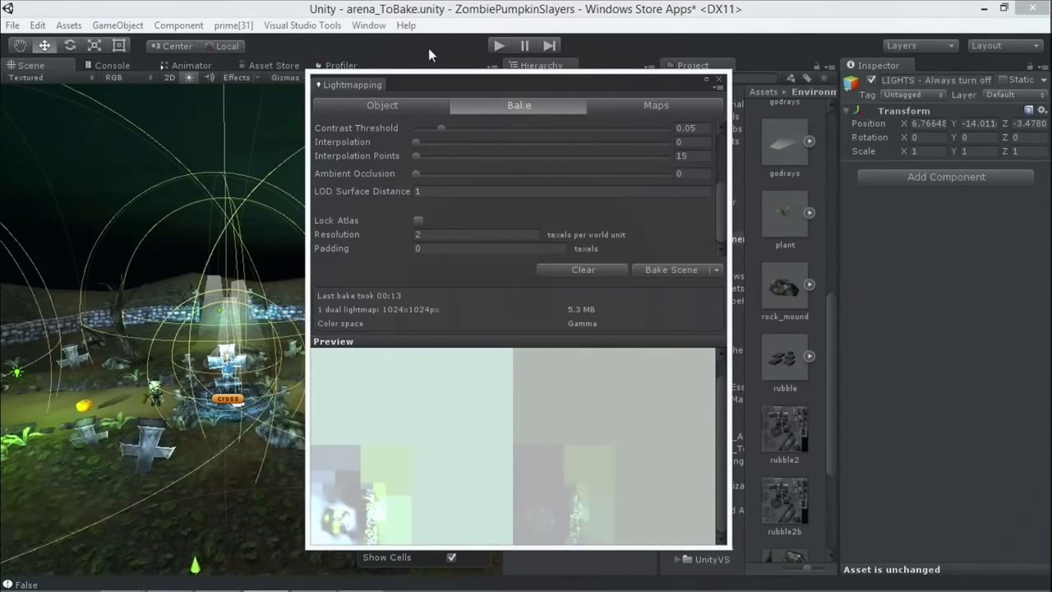
pyautogui.moveTo(404, 85); pyautogui.dragTo(626, 82)
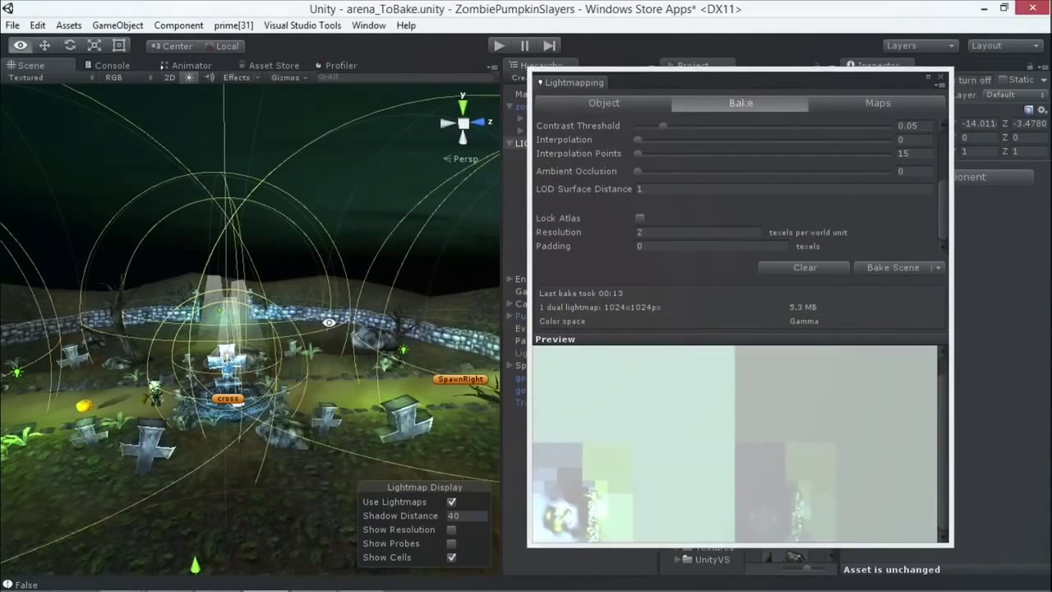
pyautogui.moveTo(329, 322); pyautogui.dragTo(304, 429, button='right')
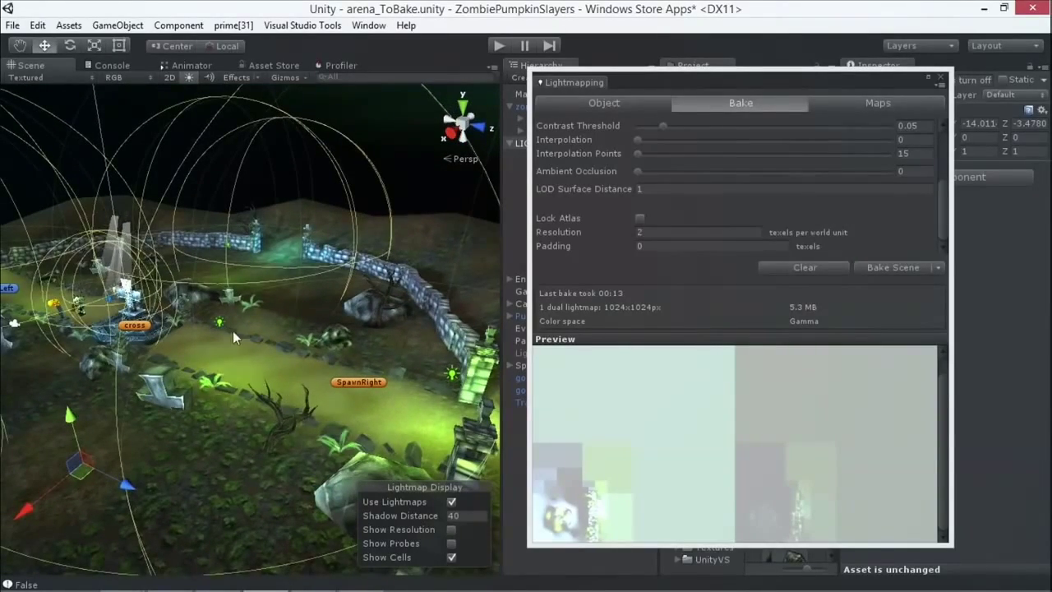
pyautogui.moveTo(138, 333); pyautogui.dragTo(321, 352, button='right')
pyautogui.moveTo(373, 343)
pyautogui.keyDown('alt'); pyautogui.mouseDown()
pyautogui.moveTo(212, 367)
pyautogui.moveTo(396, 362)
pyautogui.moveTo(355, 400)
pyautogui.mouseUp(); pyautogui.keyUp('alt')
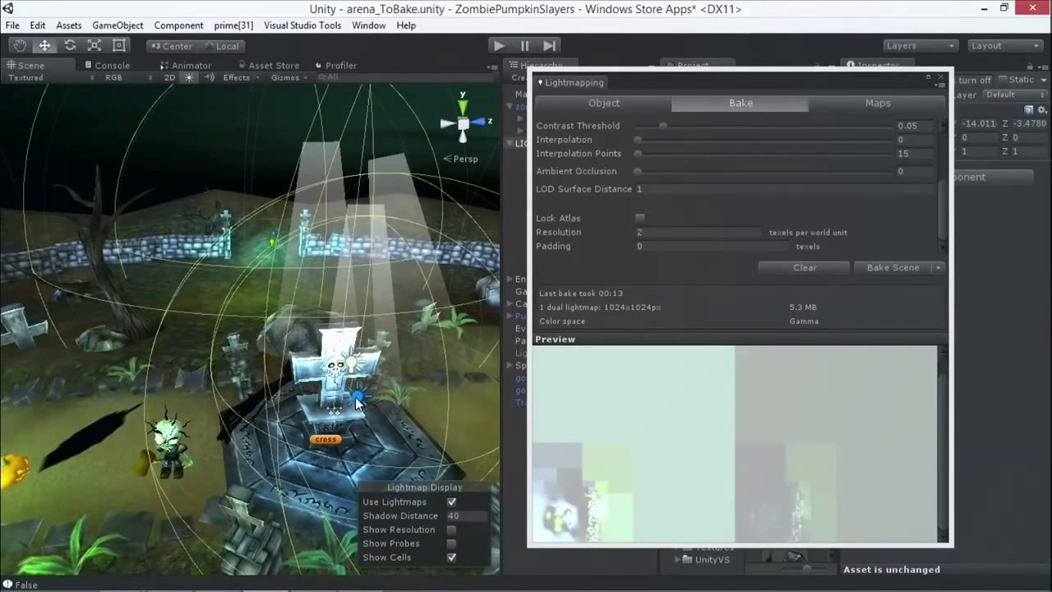
pyautogui.scroll(-2, 272, 380)
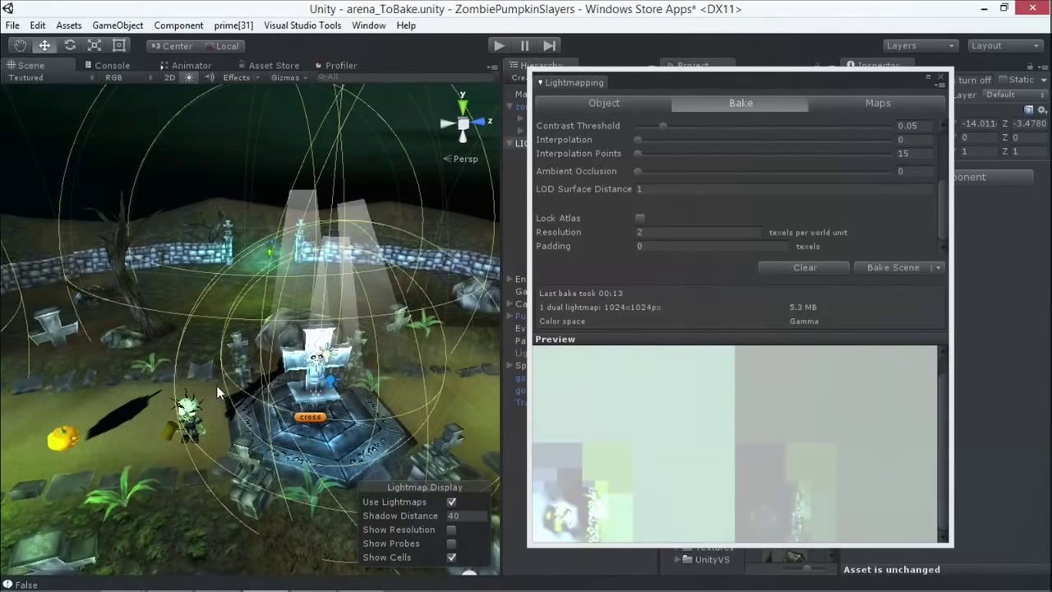
pyautogui.scroll(-2, 284, 374)
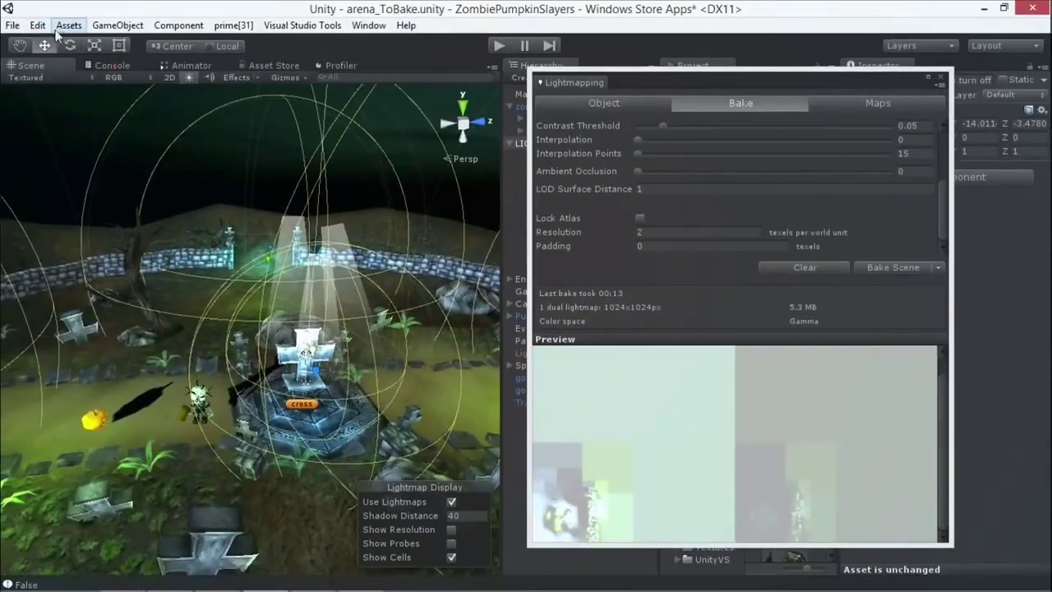
# Step: Show the scene's Render Settings and move the Lightmapping window to the left
pyautogui.click(37, 26)
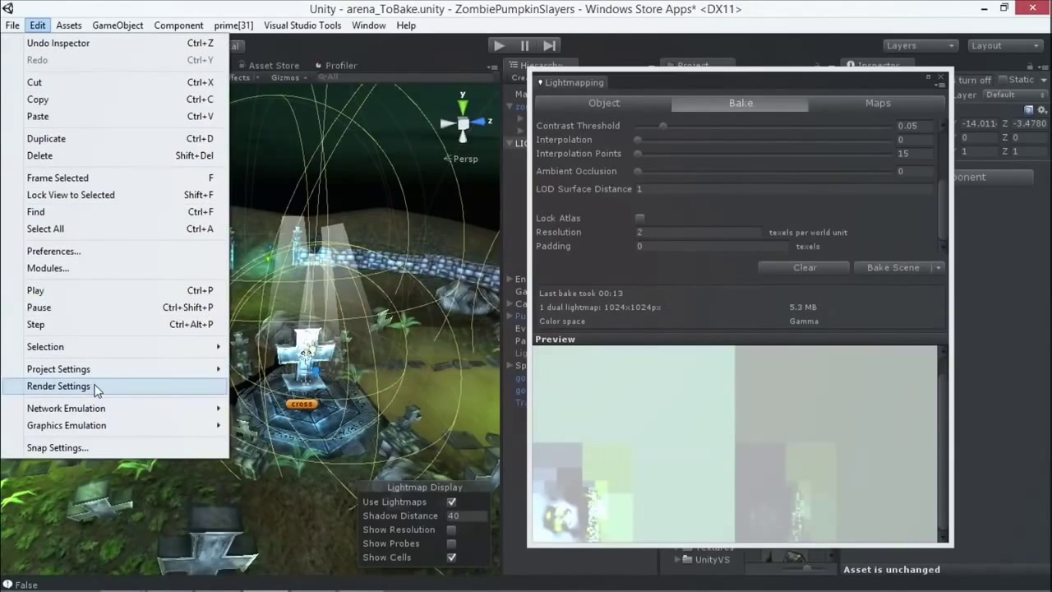
pyautogui.click(59, 386)
pyautogui.moveTo(669, 80); pyautogui.dragTo(246, 74)
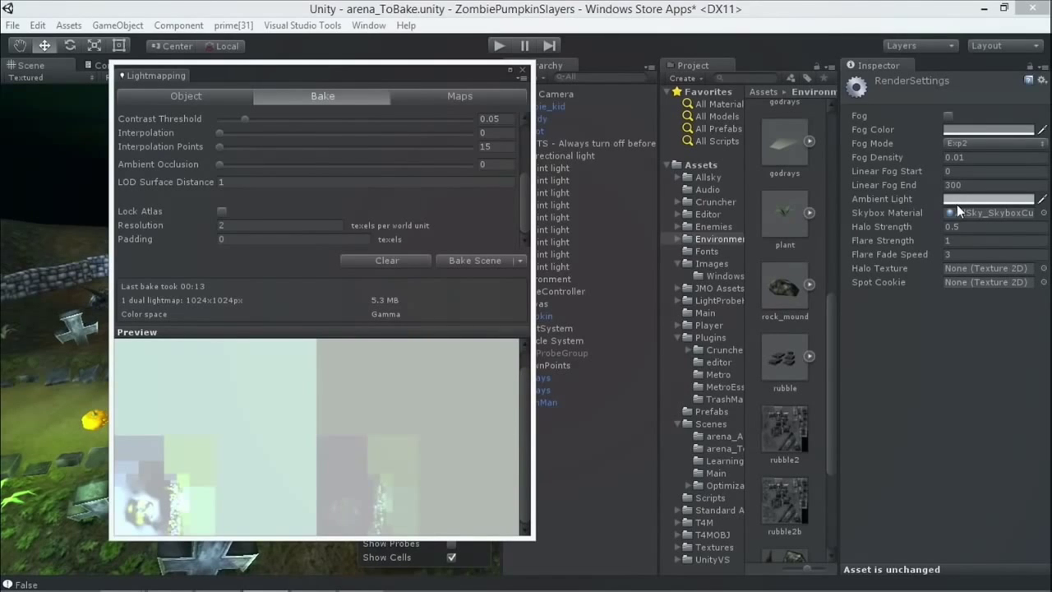
# Step: Set the Ambient Light colour to dark blue, RGB 25, 42, 62
pyautogui.click(953, 201)
pyautogui.moveTo(71, 14); pyautogui.dragTo(717, 160)
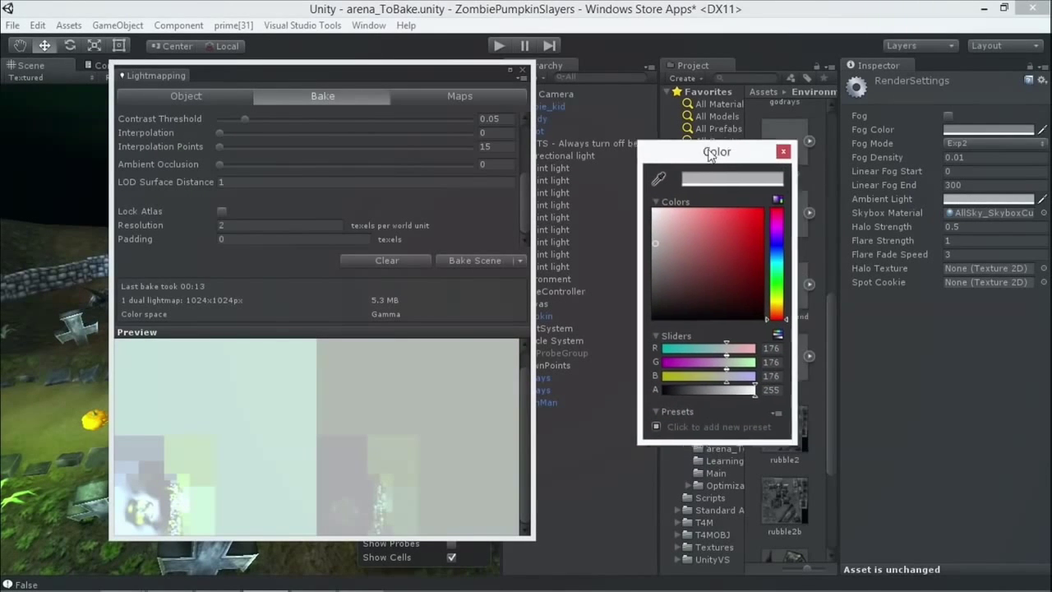
pyautogui.moveTo(726, 161); pyautogui.dragTo(690, 142)
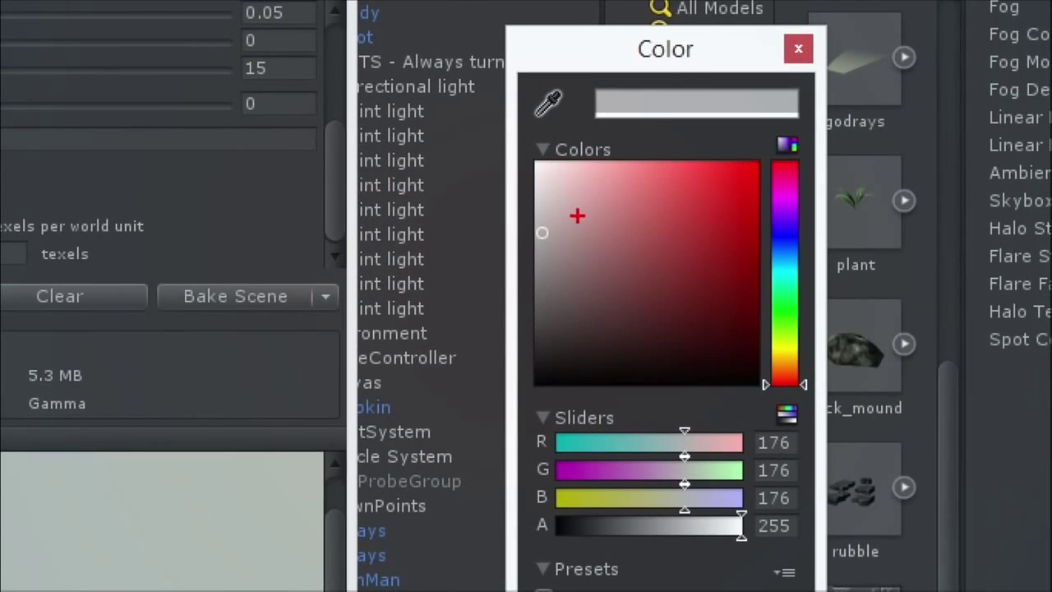
pyautogui.moveTo(580, 216)
pyautogui.mouseDown()
pyautogui.moveTo(549, 233)
pyautogui.moveTo(579, 238)
pyautogui.mouseUp()
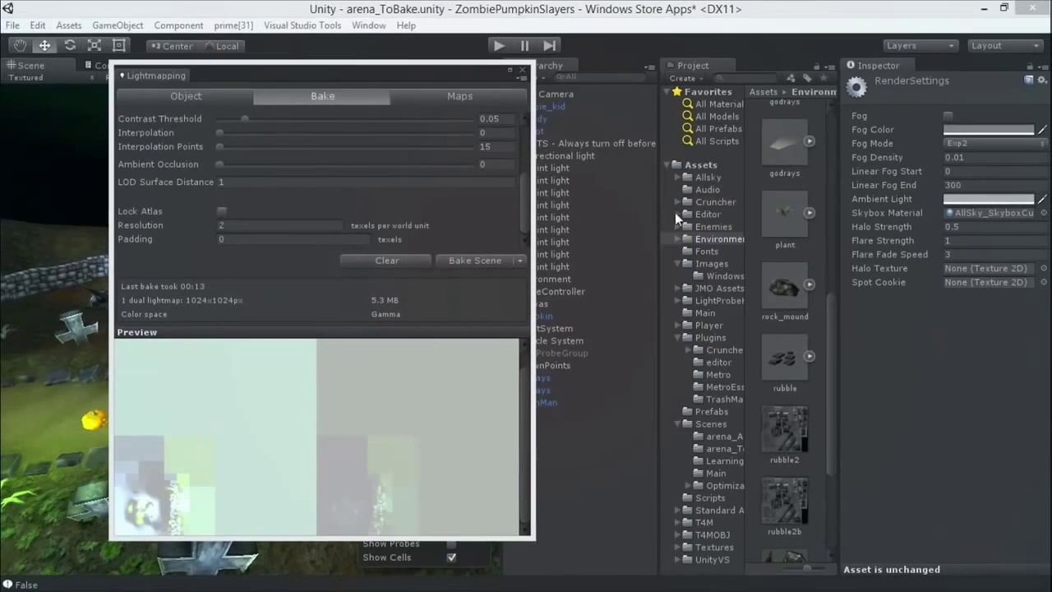
pyautogui.click(955, 200)
pyautogui.moveTo(748, 237); pyautogui.dragTo(753, 244)
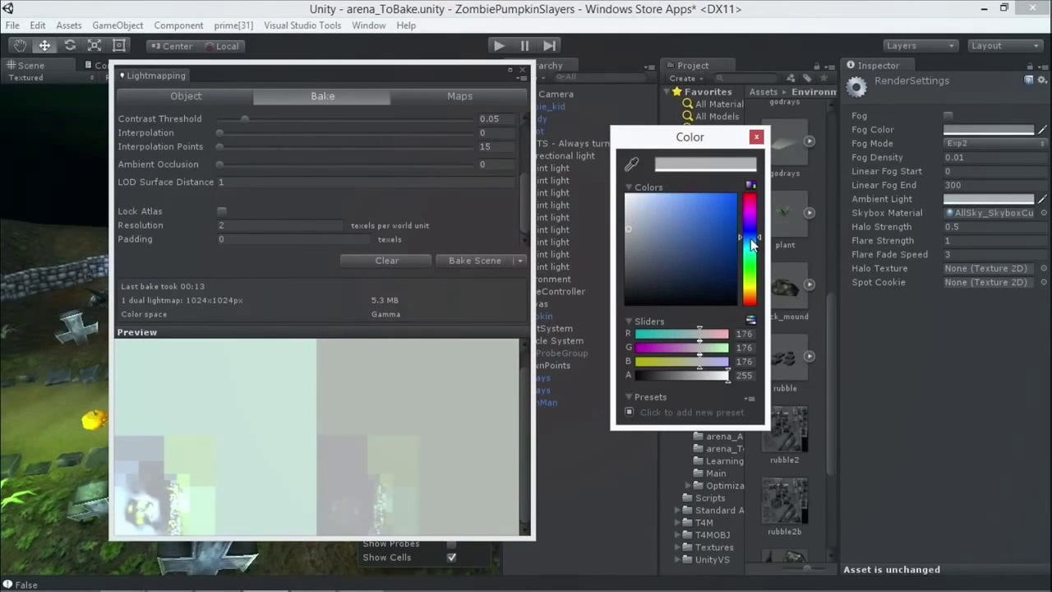
pyautogui.moveTo(646, 234); pyautogui.dragTo(691, 282)
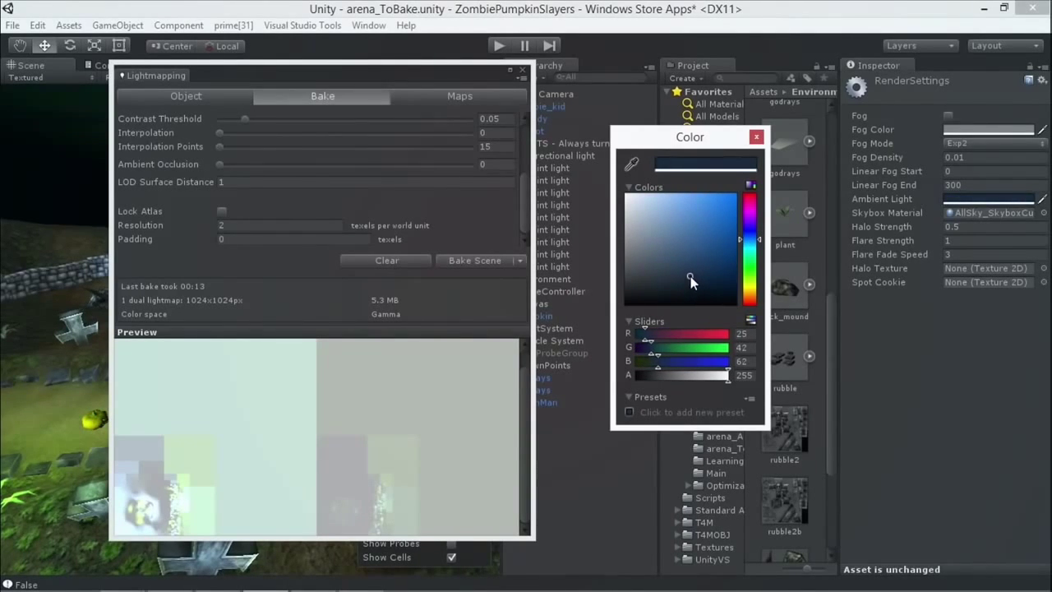
pyautogui.click(757, 137)
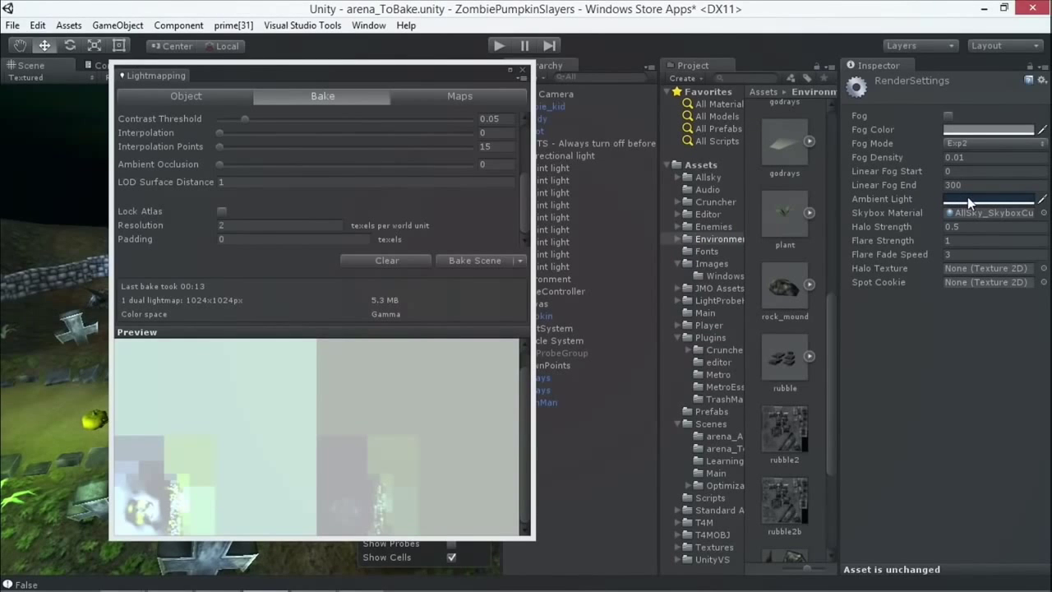
pyautogui.moveTo(428, 73); pyautogui.dragTo(601, 60)
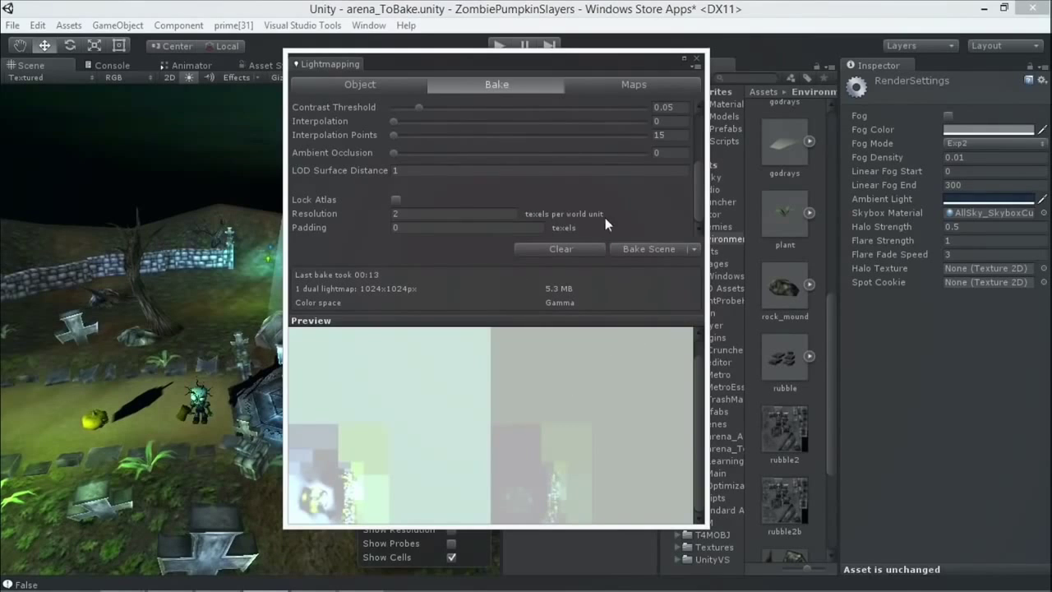
# Step: Move the Lightmapping window aside, check the arena lighting, and rebake the scene
pyautogui.moveTo(536, 74); pyautogui.dragTo(712, 88)
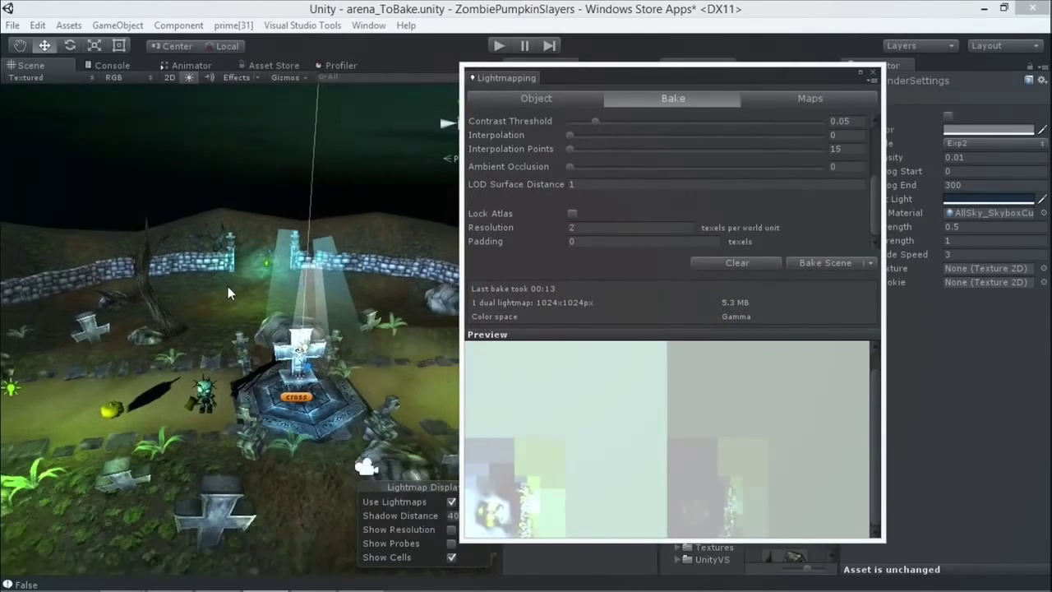
pyautogui.moveTo(315, 278); pyautogui.dragTo(326, 316, button='middle')
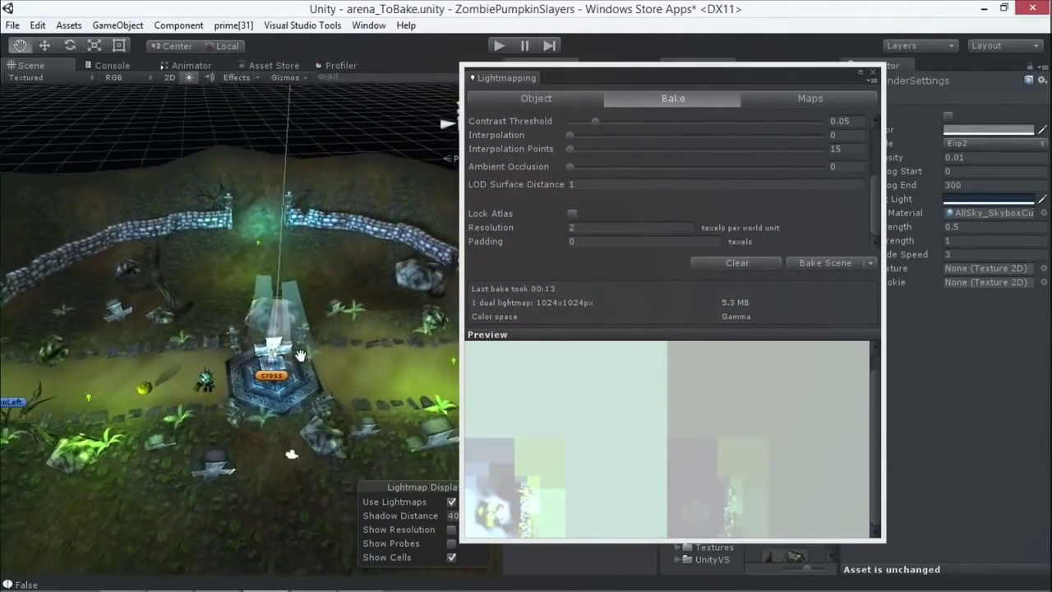
pyautogui.moveTo(326, 315)
pyautogui.keyDown('alt'); pyautogui.mouseDown()
pyautogui.moveTo(292, 318)
pyautogui.moveTo(344, 346)
pyautogui.moveTo(280, 356)
pyautogui.moveTo(140, 300)
pyautogui.mouseUp(); pyautogui.keyUp('alt')
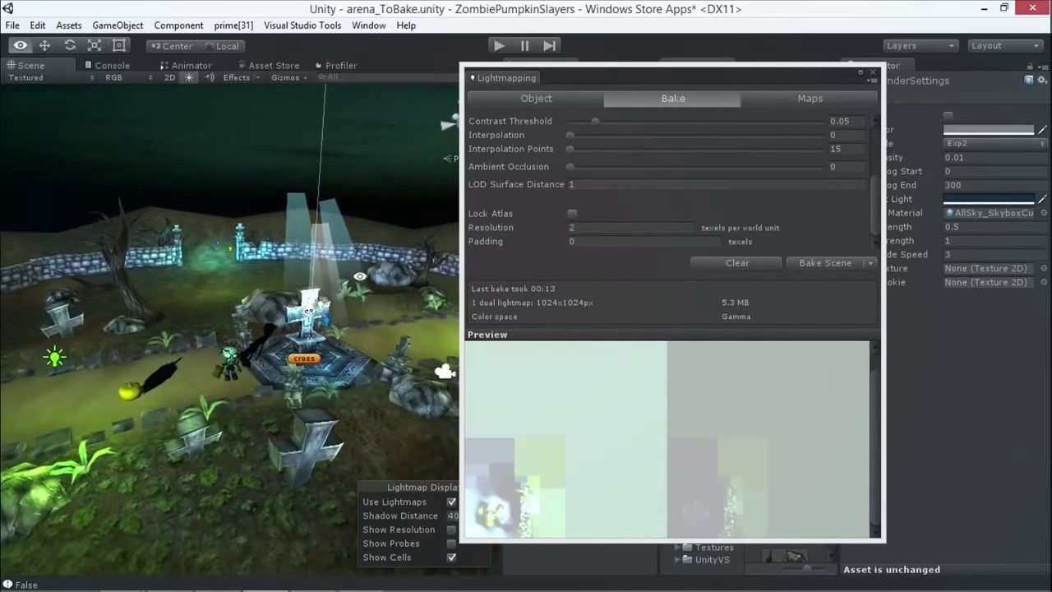
pyautogui.click(806, 263)
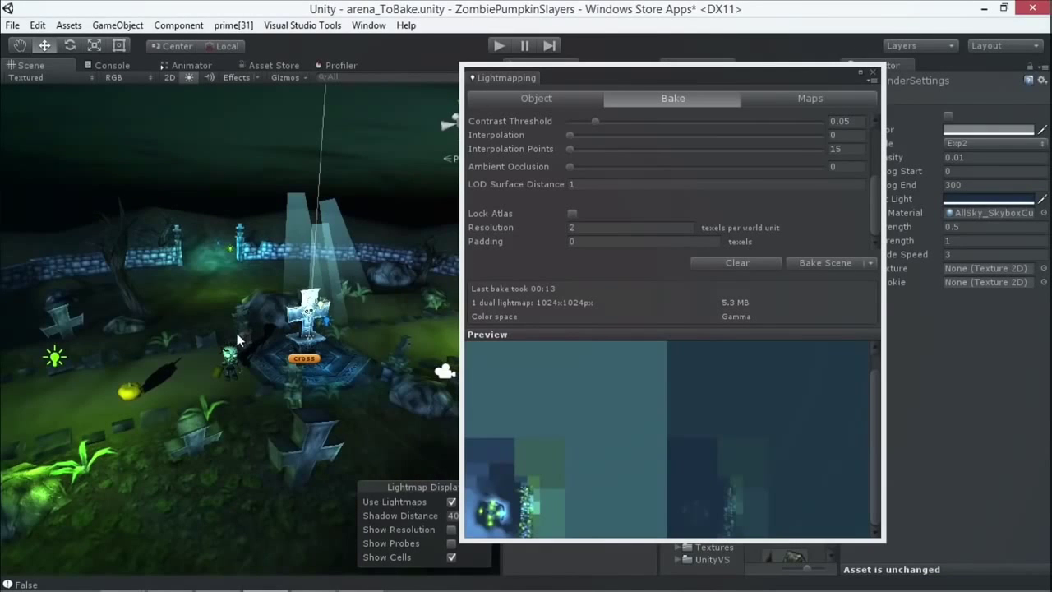
# Step: Inspect the rebaked graveyard lighting from several angles and display the baked lightmap textures
pyautogui.moveTo(239, 339)
pyautogui.mouseDown(button='right')
pyautogui.moveTo(366, 342)
pyautogui.moveTo(151, 332)
pyautogui.mouseUp(button='right')
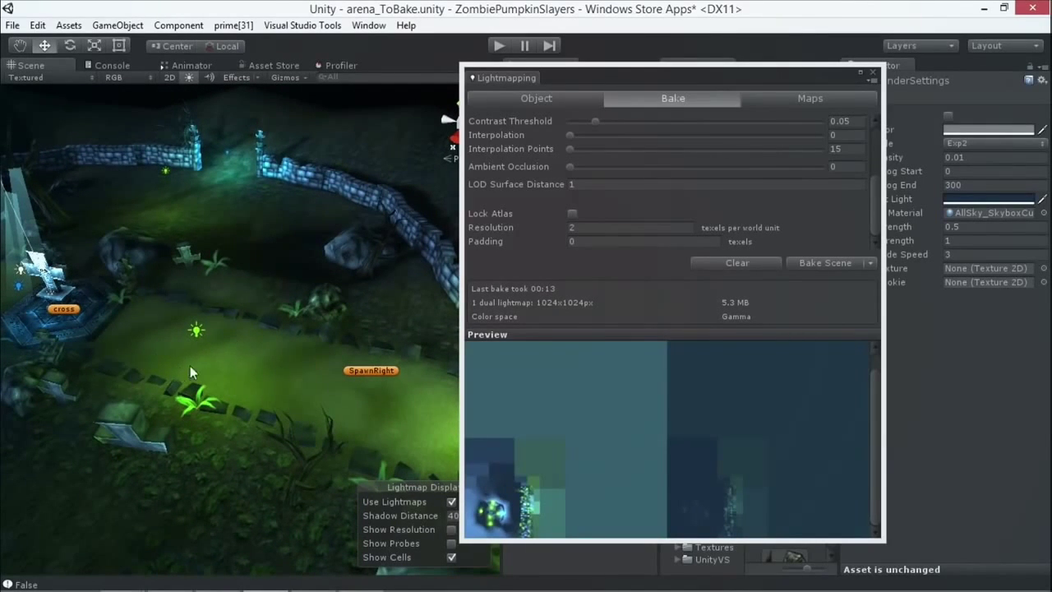
pyautogui.moveTo(321, 355); pyautogui.dragTo(378, 277, button='middle')
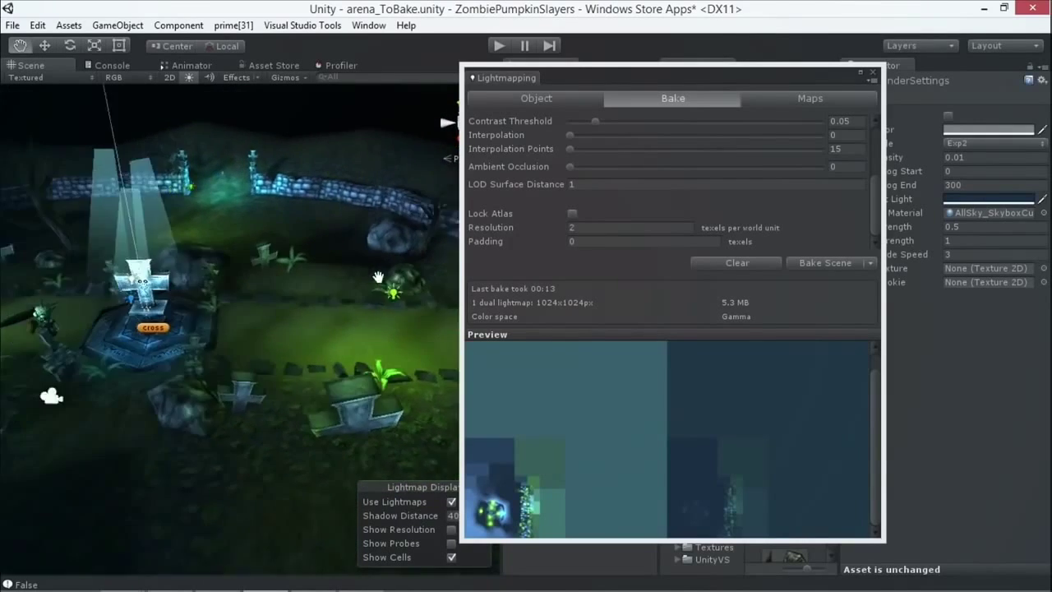
pyautogui.moveTo(378, 277); pyautogui.dragTo(307, 327, button='right')
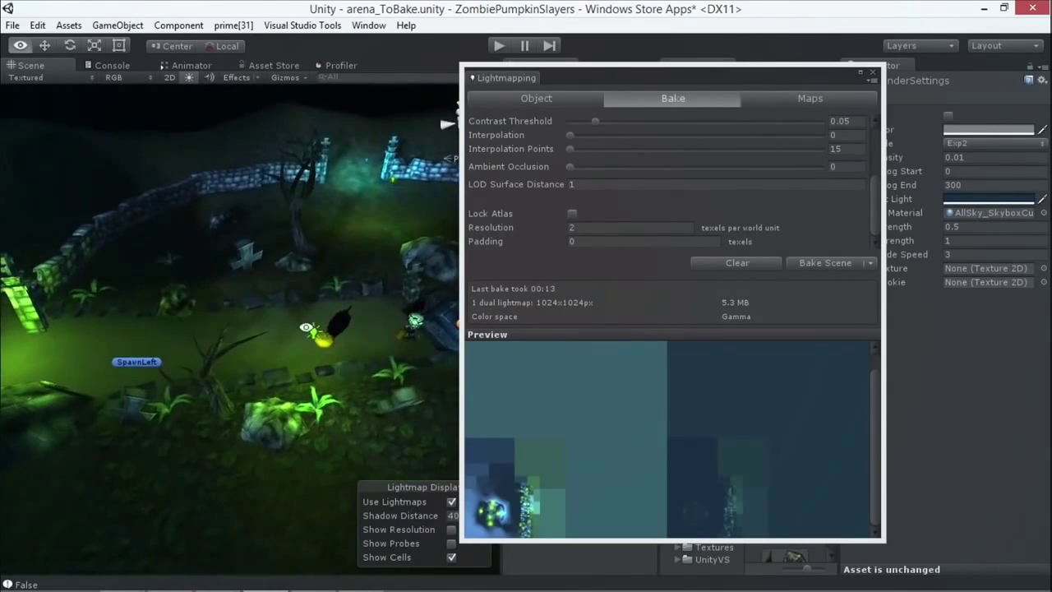
pyautogui.moveTo(306, 327); pyautogui.dragTo(672, 242, button='right')
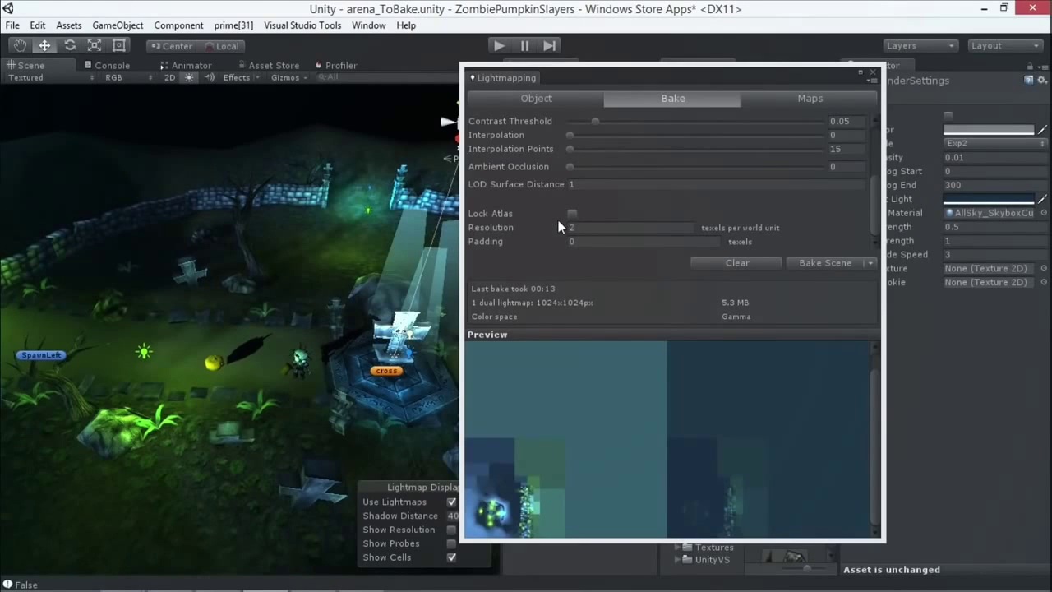
pyautogui.moveTo(314, 194); pyautogui.dragTo(133, 210, button='middle')
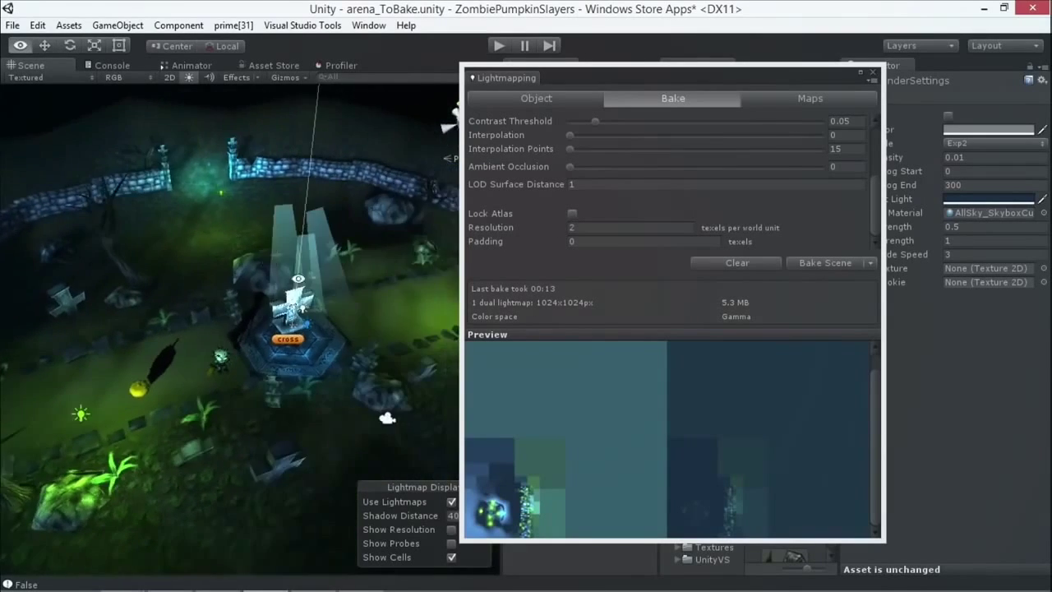
pyautogui.moveTo(134, 210)
pyautogui.mouseDown(button='right')
pyautogui.moveTo(290, 277)
pyautogui.moveTo(277, 261)
pyautogui.mouseUp(button='right')
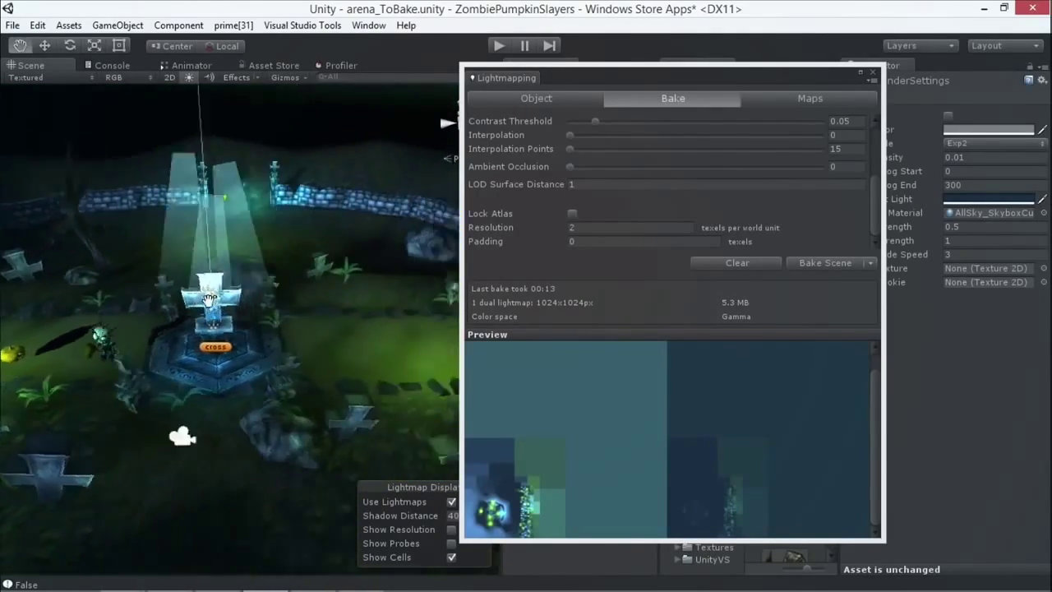
pyautogui.moveTo(277, 261)
pyautogui.mouseDown(button='right')
pyautogui.moveTo(264, 285)
pyautogui.moveTo(311, 303)
pyautogui.moveTo(270, 284)
pyautogui.moveTo(280, 287)
pyautogui.mouseUp(button='right')
pyautogui.moveTo(676, 73)
pyautogui.mouseDown()
pyautogui.moveTo(608, 94)
pyautogui.moveTo(474, 106)
pyautogui.mouseUp()
pyautogui.click(616, 117)
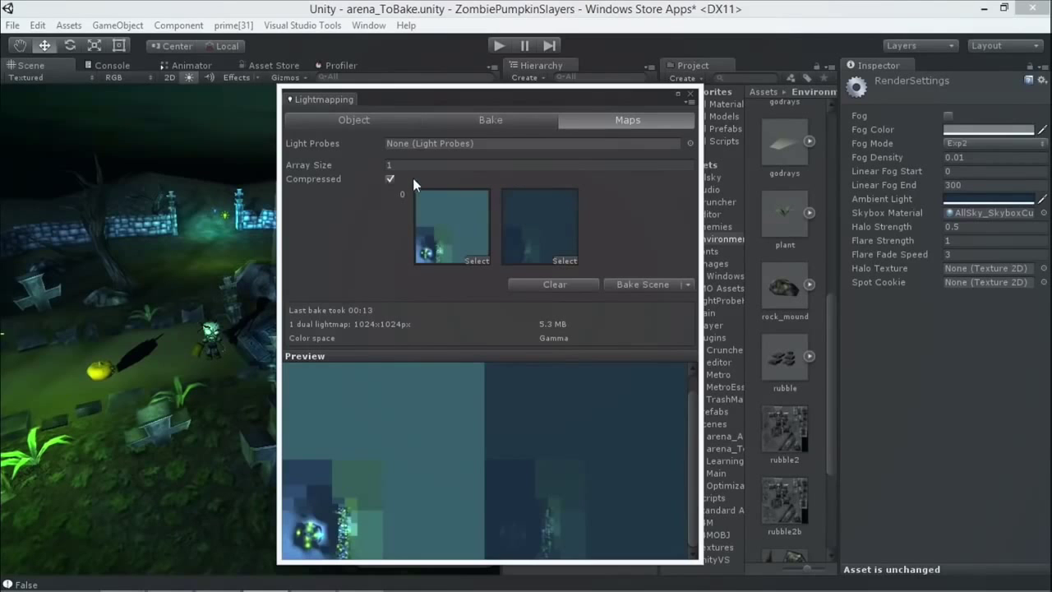
# Step: Review the Bake settings, then close the Lightmapping window
pyautogui.click(526, 120)
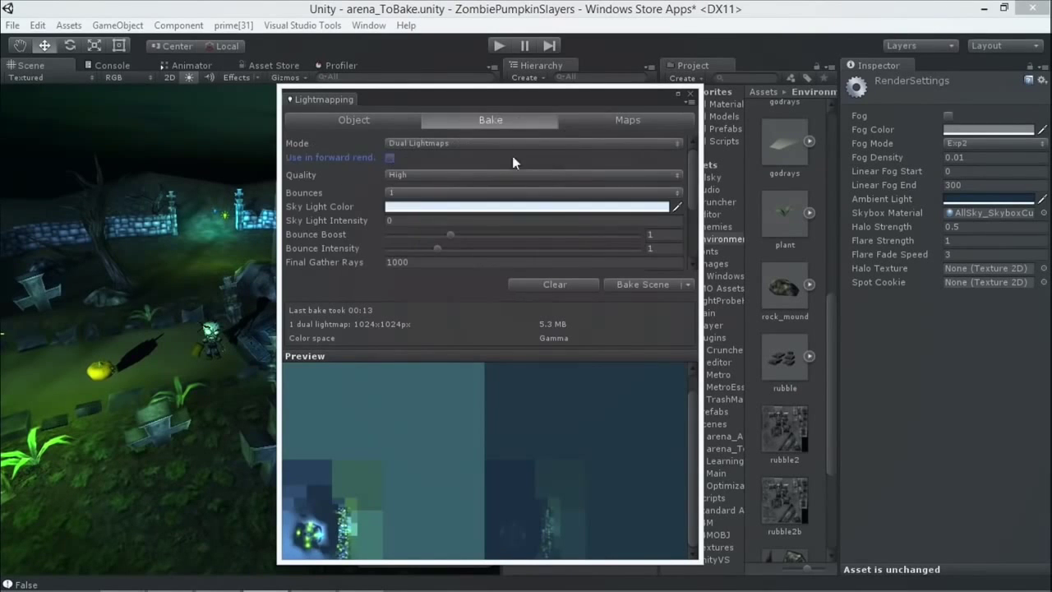
pyautogui.scroll(-5, 476, 213)
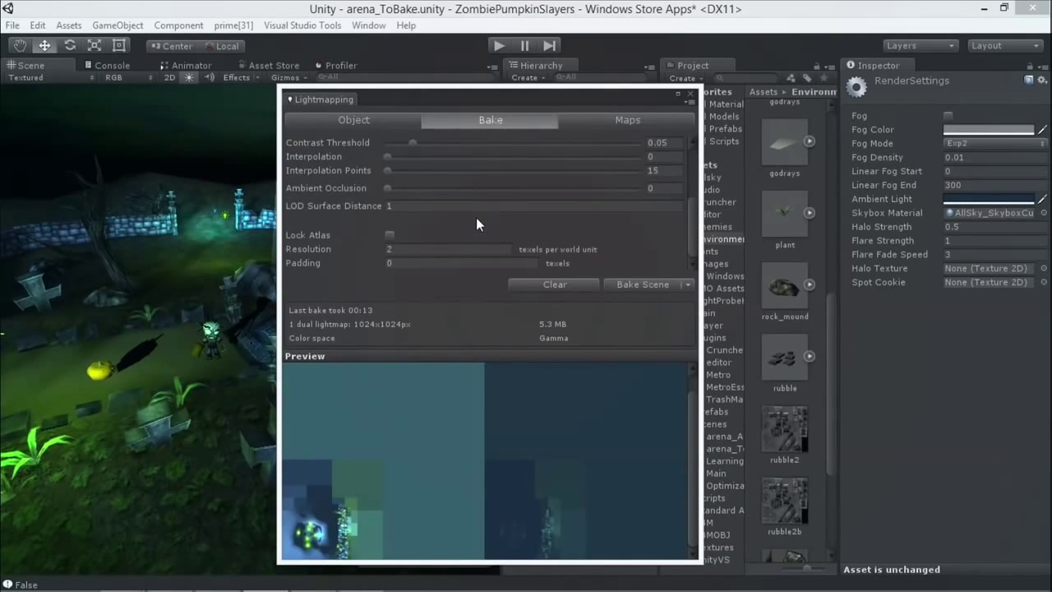
pyautogui.scroll(3, 476, 217)
pyautogui.scroll(2, 479, 218)
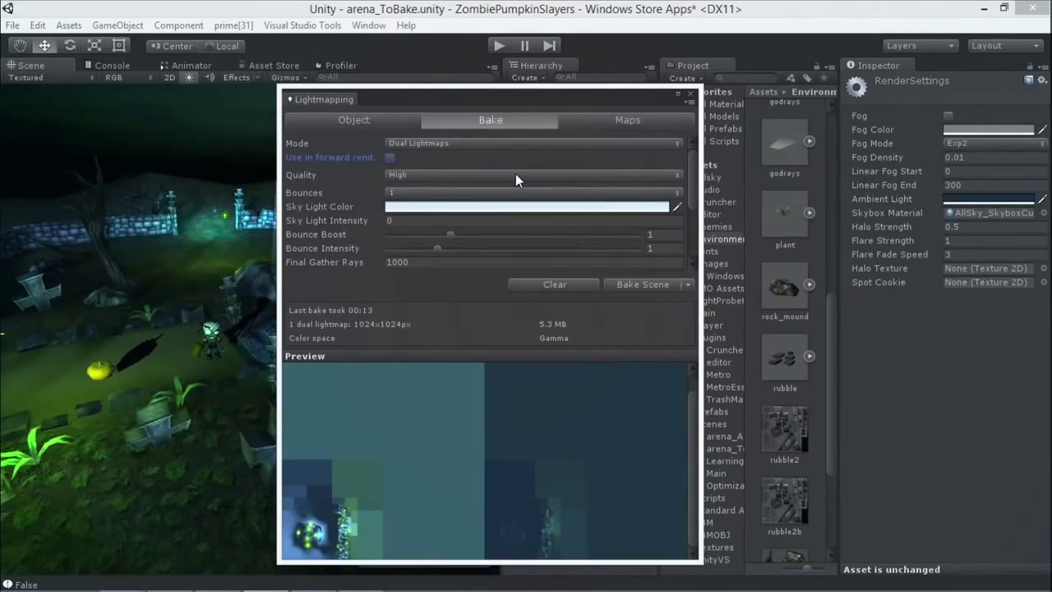
pyautogui.click(691, 94)
pyautogui.keyDown('alt'); pyautogui.moveTo(151, 231); pyautogui.dragTo(581, 180); pyautogui.keyUp('alt')
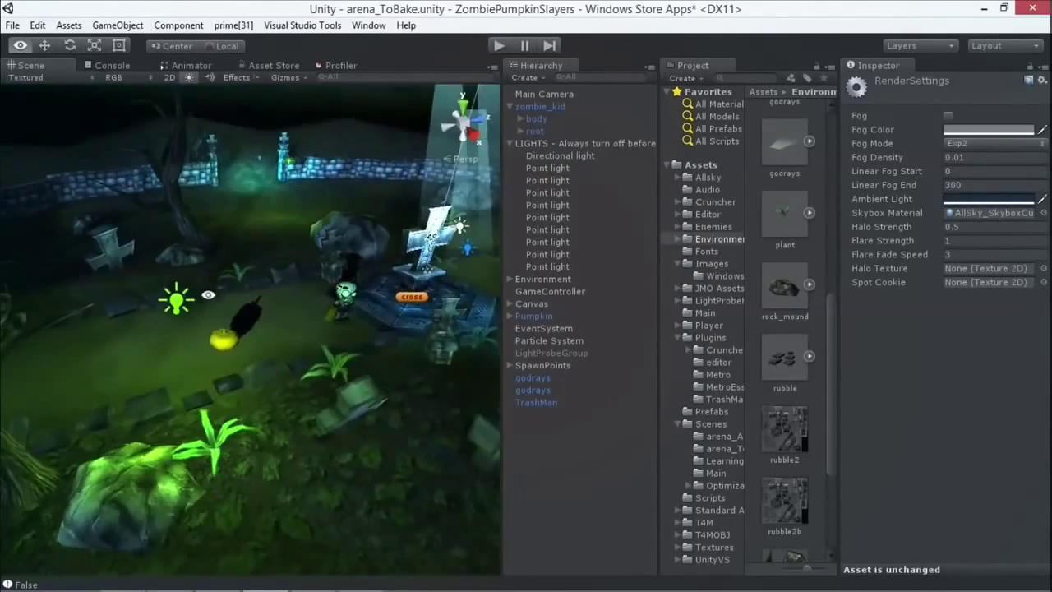
# Step: Deactivate the LIGHTS group and check the darker, baked-only lighting around the cross
pyautogui.click(536, 143)
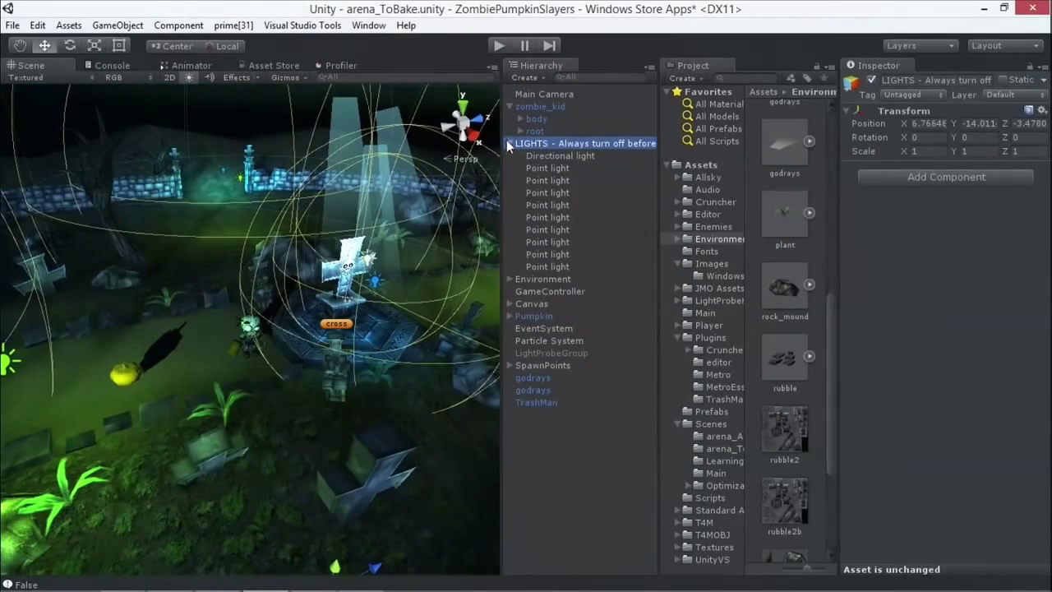
pyautogui.click(509, 143)
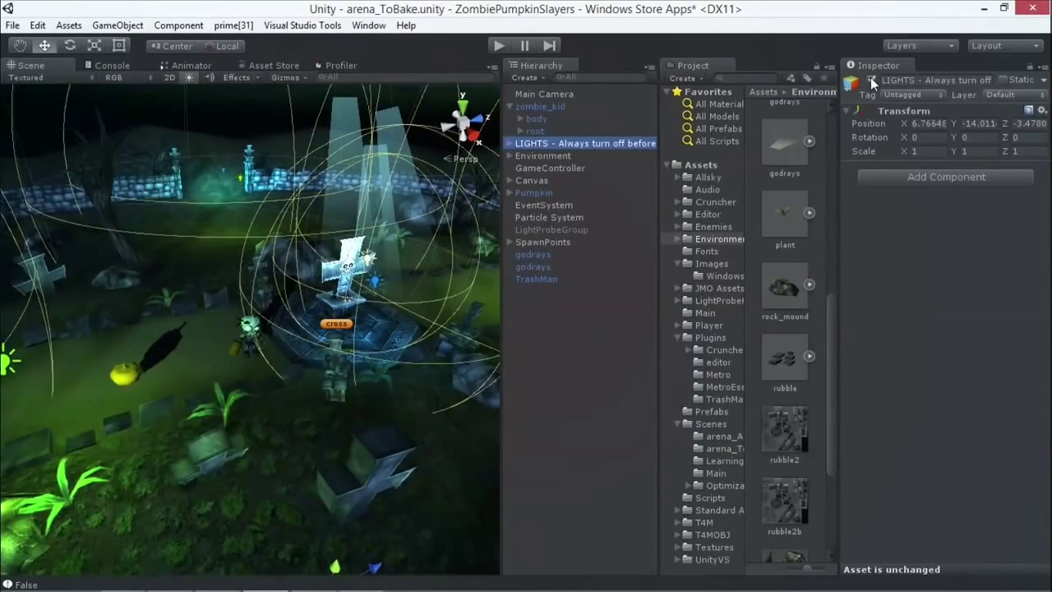
pyautogui.click(870, 80)
pyautogui.moveTo(351, 223)
pyautogui.keyDown('alt'); pyautogui.mouseDown()
pyautogui.moveTo(419, 261)
pyautogui.moveTo(124, 370)
pyautogui.mouseUp(); pyautogui.keyUp('alt')
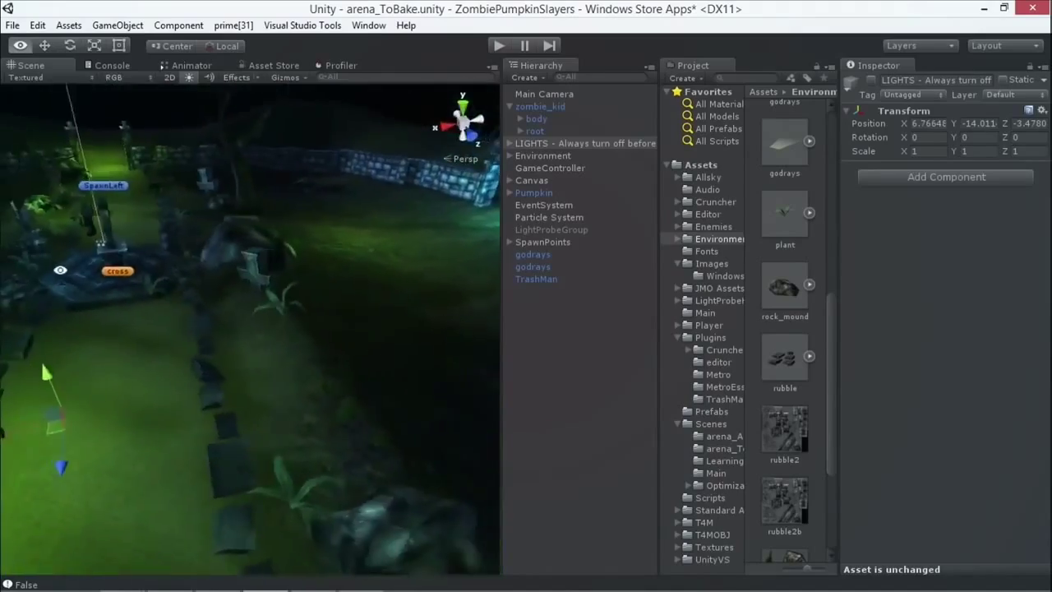
pyautogui.keyDown('alt'); pyautogui.moveTo(123, 370); pyautogui.dragTo(571, 277); pyautogui.keyUp('alt')
pyautogui.moveTo(305, 305)
pyautogui.keyDown('alt'); pyautogui.mouseDown()
pyautogui.moveTo(108, 341)
pyautogui.moveTo(364, 340)
pyautogui.moveTo(314, 342)
pyautogui.mouseUp(); pyautogui.keyUp('alt')
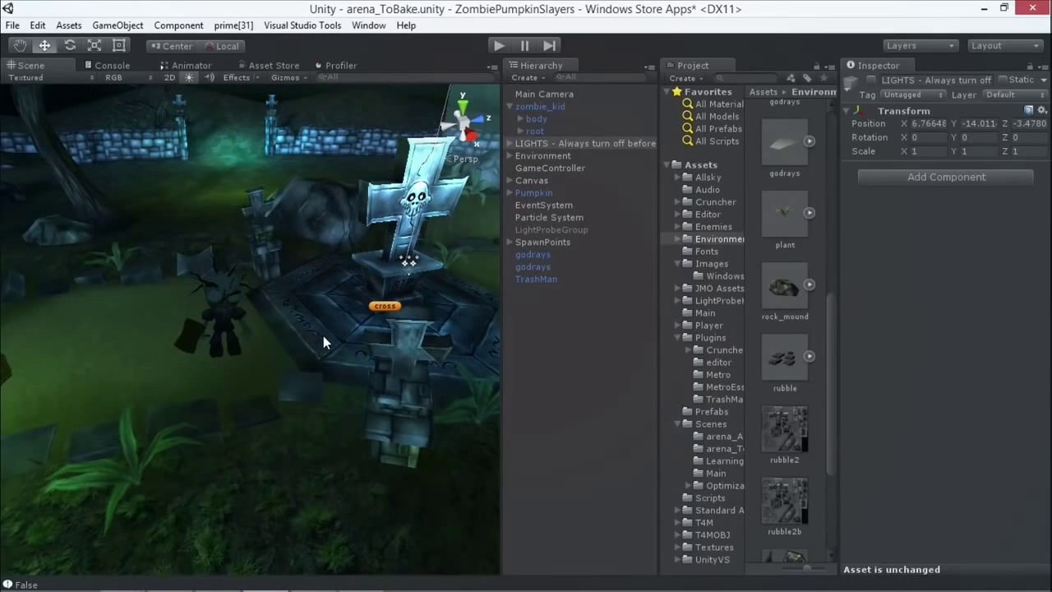
pyautogui.keyDown('alt'); pyautogui.moveTo(250, 309); pyautogui.dragTo(306, 345); pyautogui.keyUp('alt')
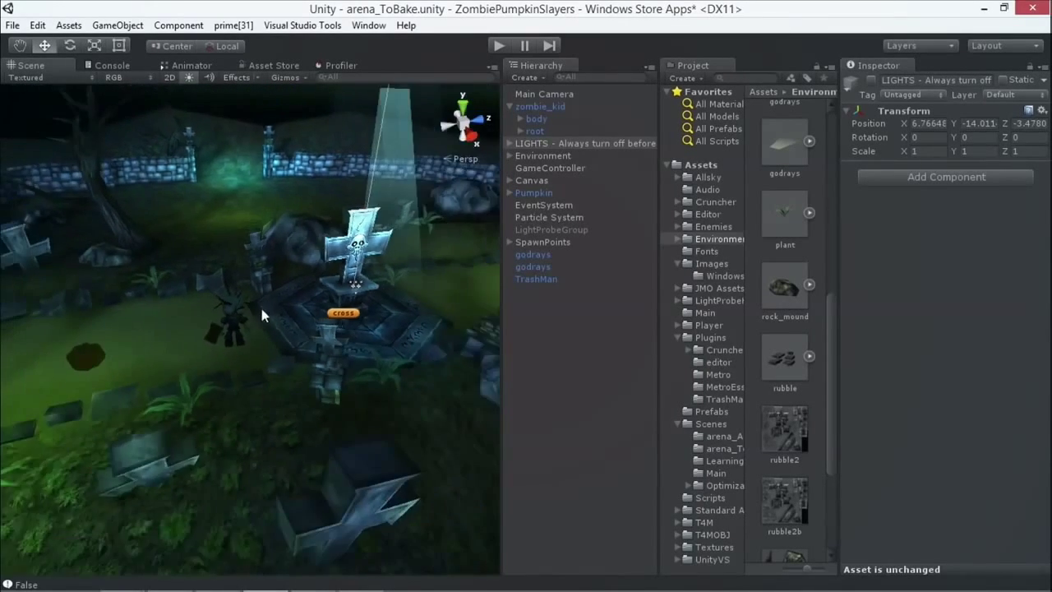
pyautogui.scroll(5, 297, 341)
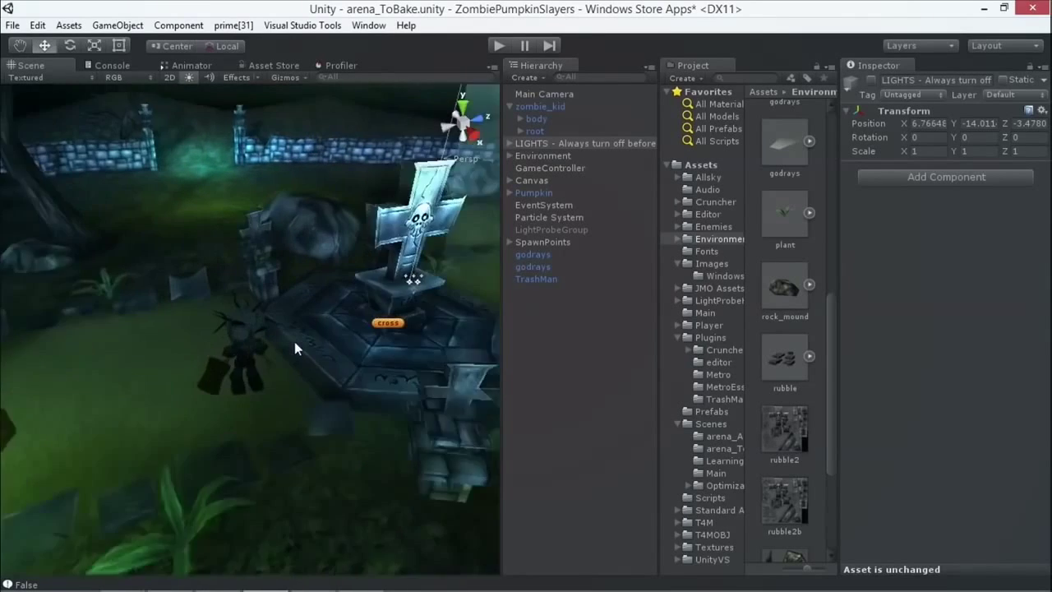
pyautogui.scroll(4, 329, 346)
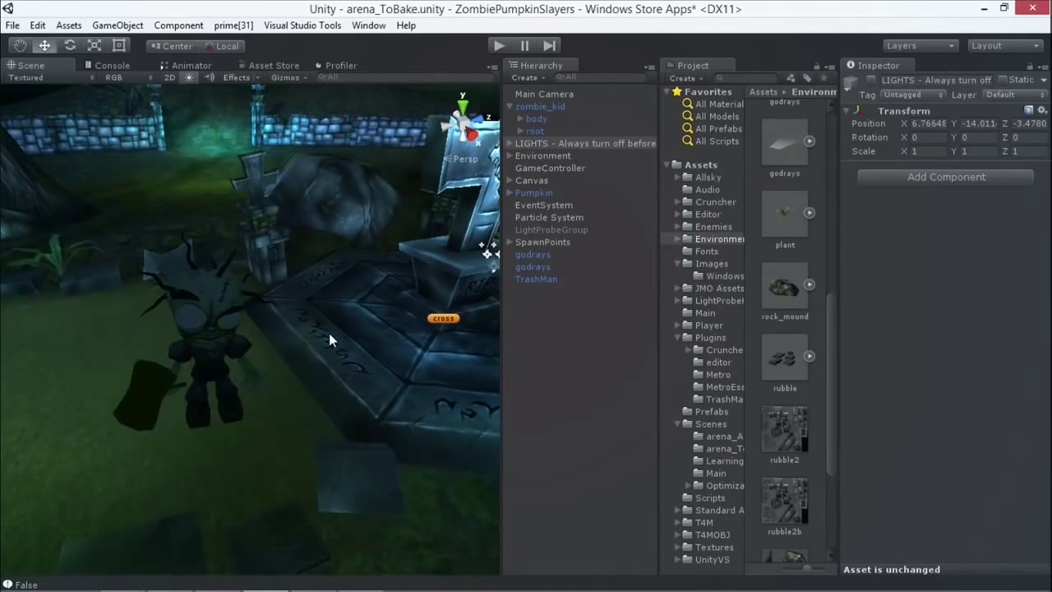
pyautogui.click(14, 25)
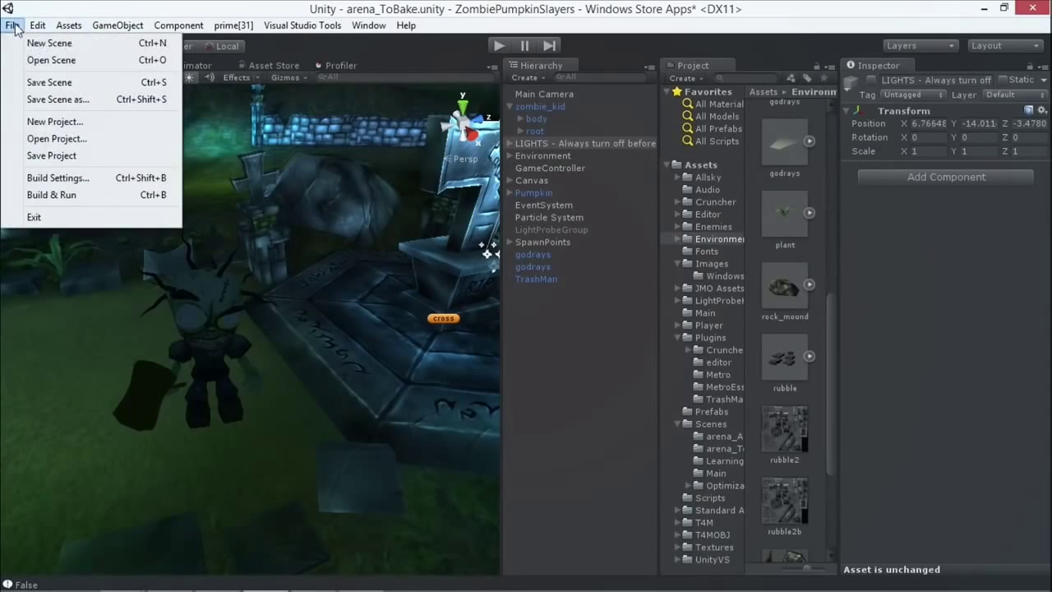
# Step: Open Edit > Render Settings and bring up the Ambient Light colour
pyautogui.moveTo(39, 26)
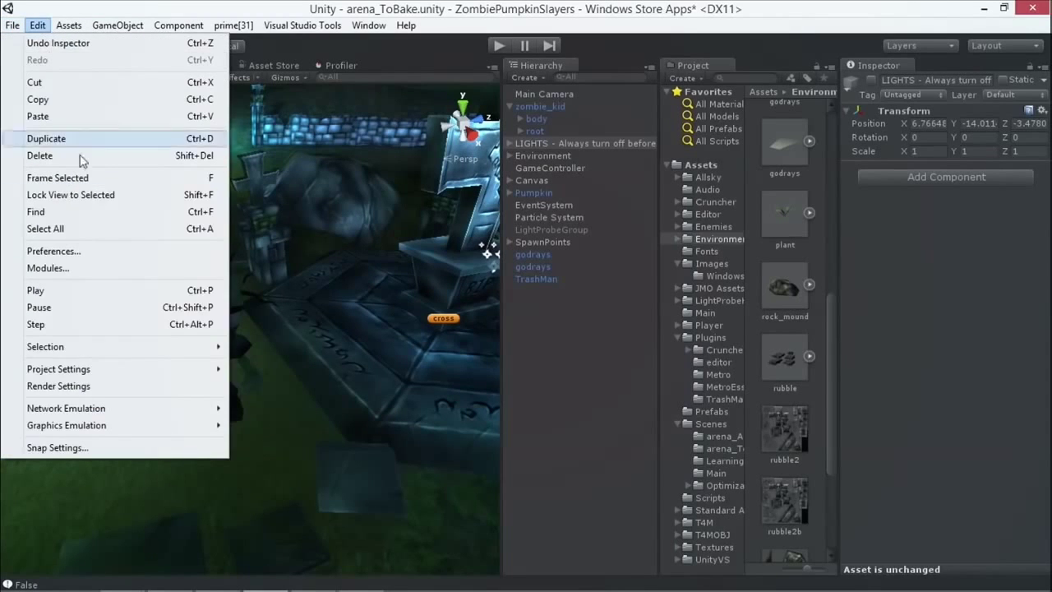
pyautogui.click(58, 386)
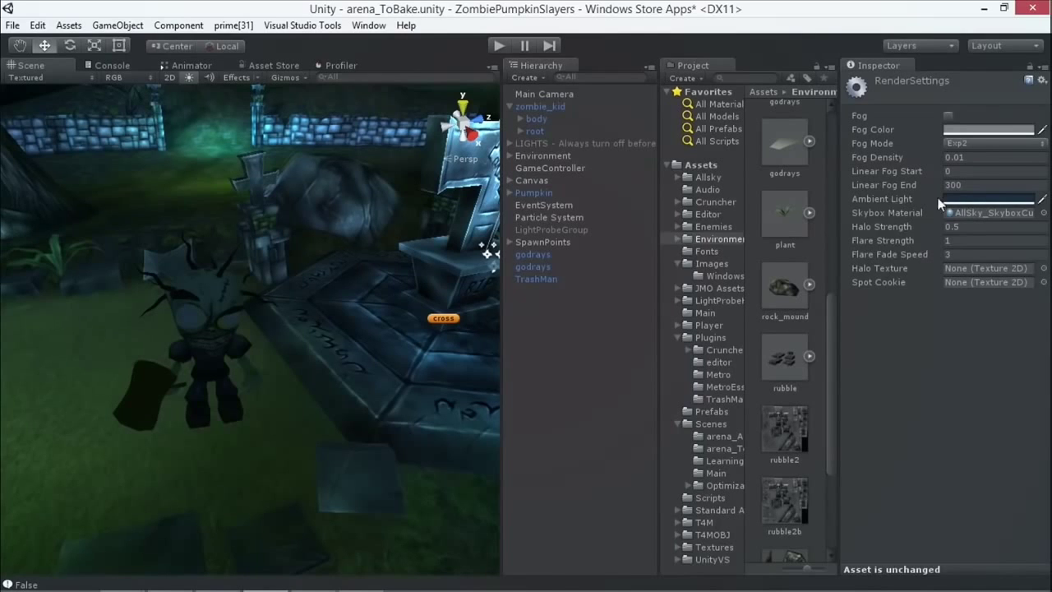
pyautogui.click(967, 201)
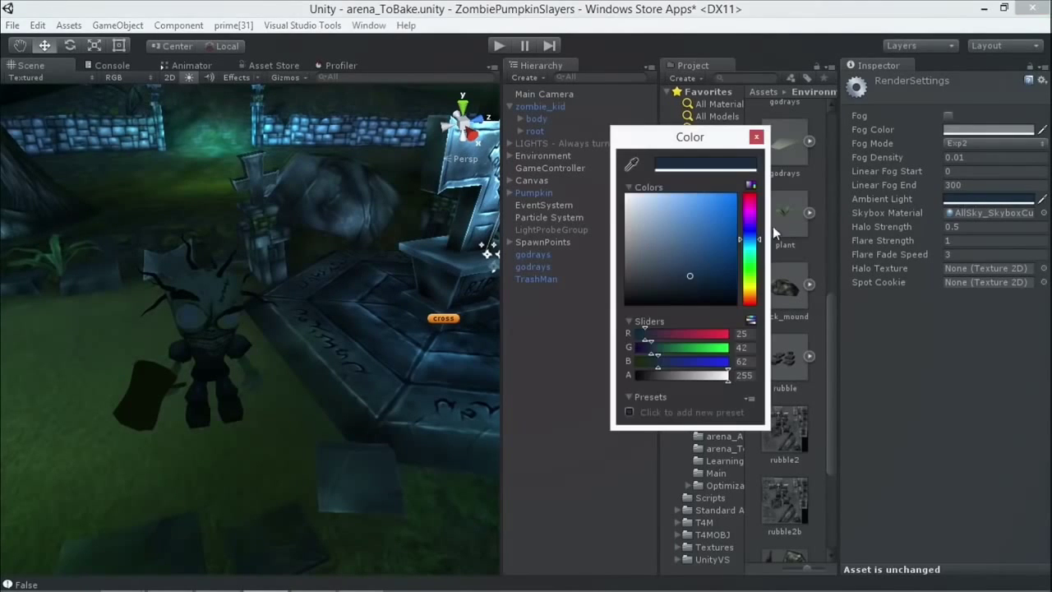
# Step: Change the Ambient Light from dark blue to light grey (201, 201, 201)
pyautogui.moveTo(670, 241); pyautogui.dragTo(644, 229)
pyautogui.moveTo(625, 224); pyautogui.dragTo(621, 222)
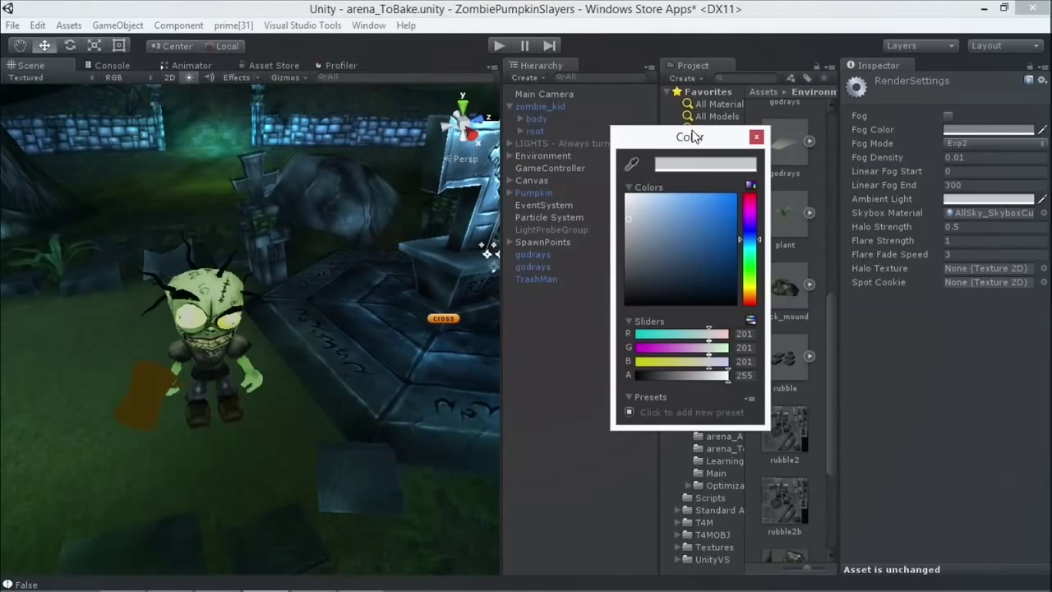
pyautogui.click(756, 137)
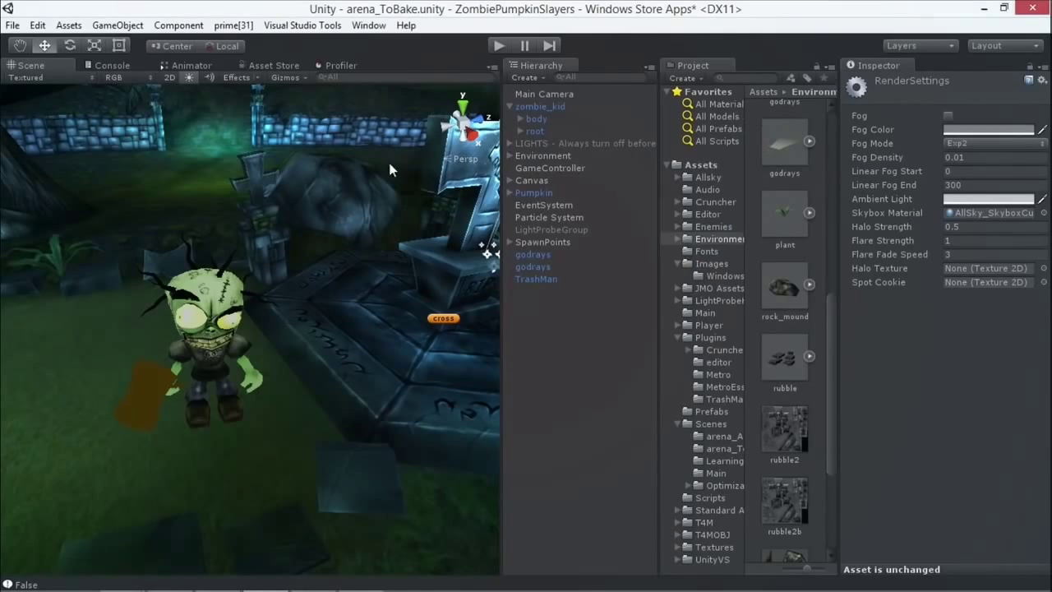
pyautogui.keyDown('alt'); pyautogui.moveTo(325, 240); pyautogui.dragTo(261, 380); pyautogui.keyUp('alt')
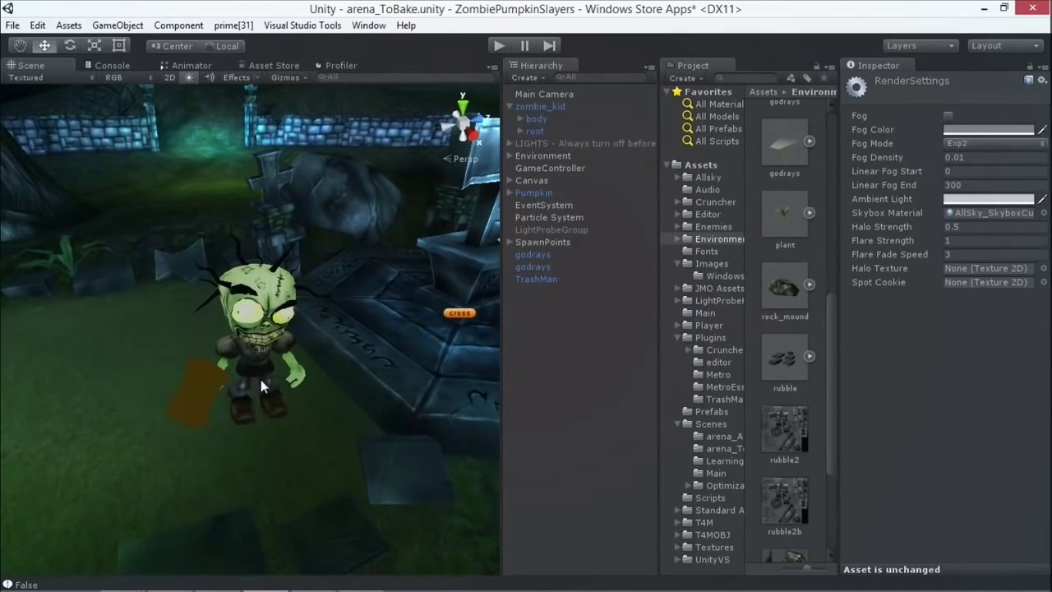
pyautogui.keyDown('alt'); pyautogui.moveTo(310, 342); pyautogui.dragTo(378, 313); pyautogui.keyUp('alt')
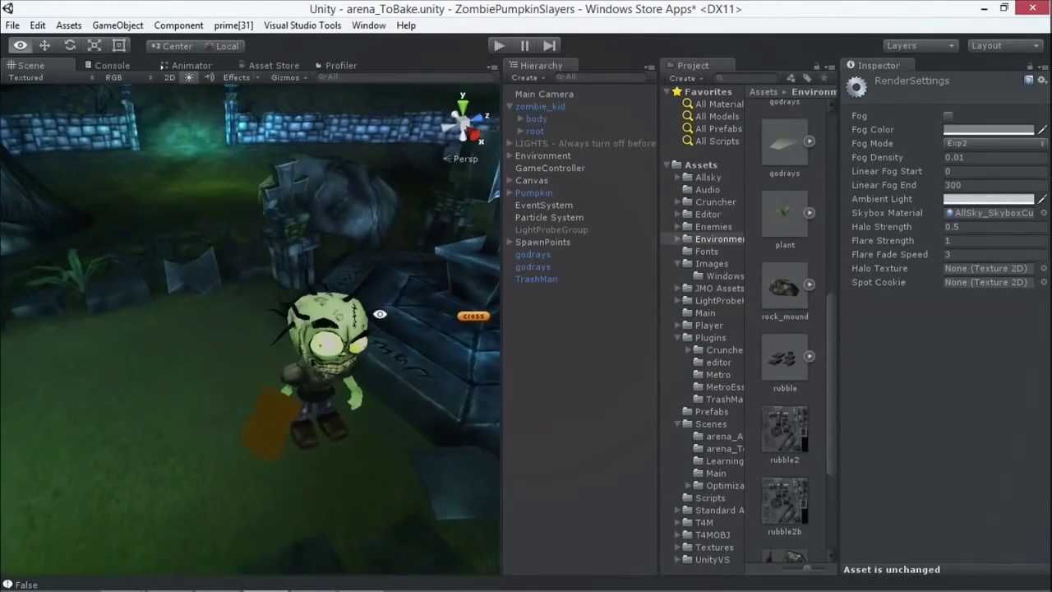
pyautogui.scroll(-3, 381, 299)
pyautogui.scroll(-3, 395, 308)
pyautogui.scroll(-3, 411, 321)
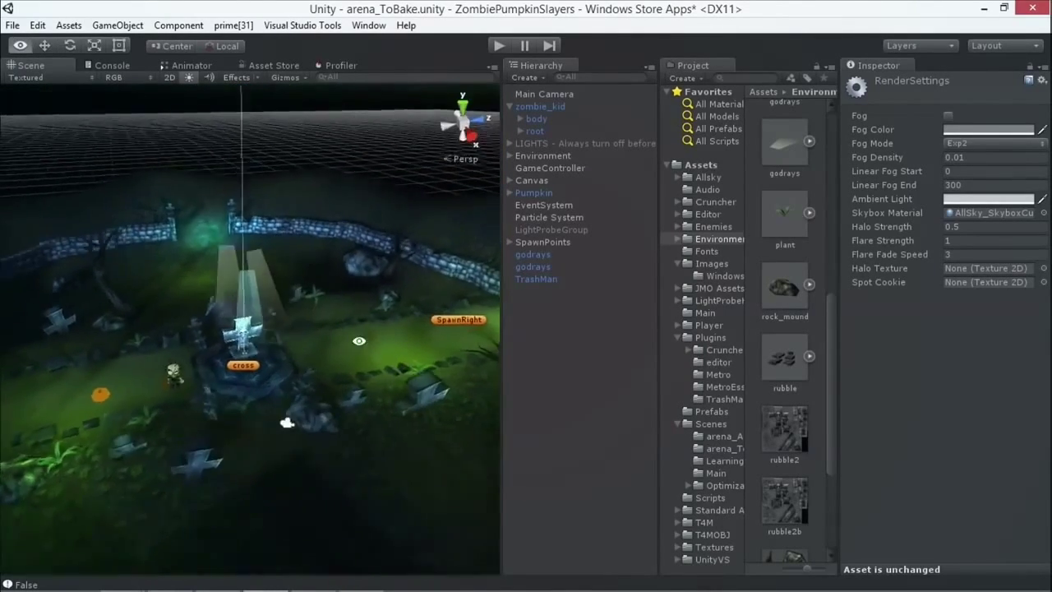
pyautogui.scroll(-2, 425, 327)
pyautogui.keyDown('alt'); pyautogui.moveTo(425, 328); pyautogui.dragTo(476, 282); pyautogui.keyUp('alt')
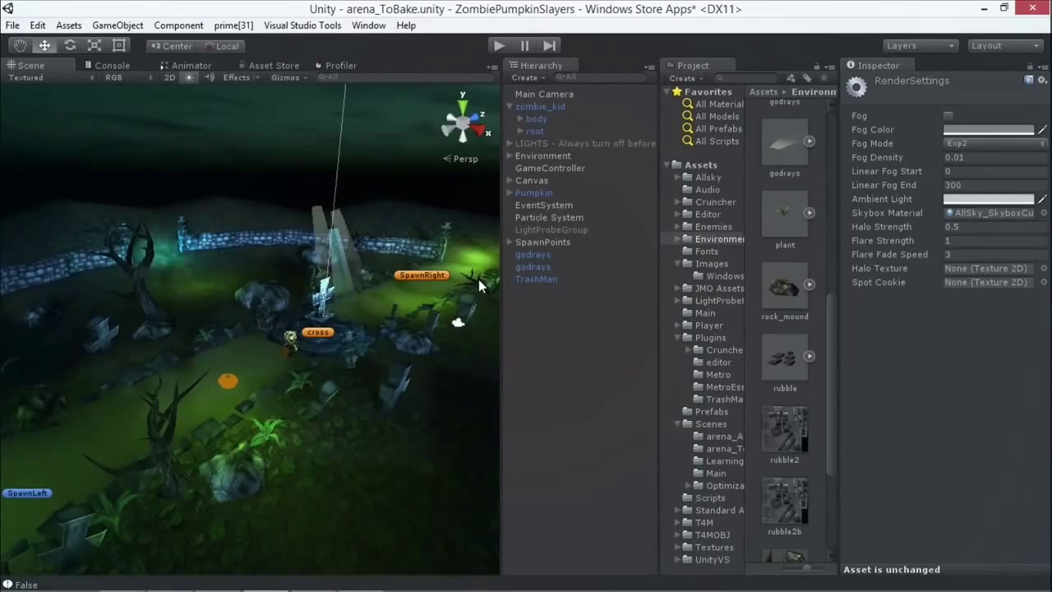
pyautogui.moveTo(480, 284)
pyautogui.keyDown('alt'); pyautogui.mouseDown()
pyautogui.moveTo(290, 287)
pyautogui.moveTo(433, 310)
pyautogui.mouseUp(); pyautogui.keyUp('alt')
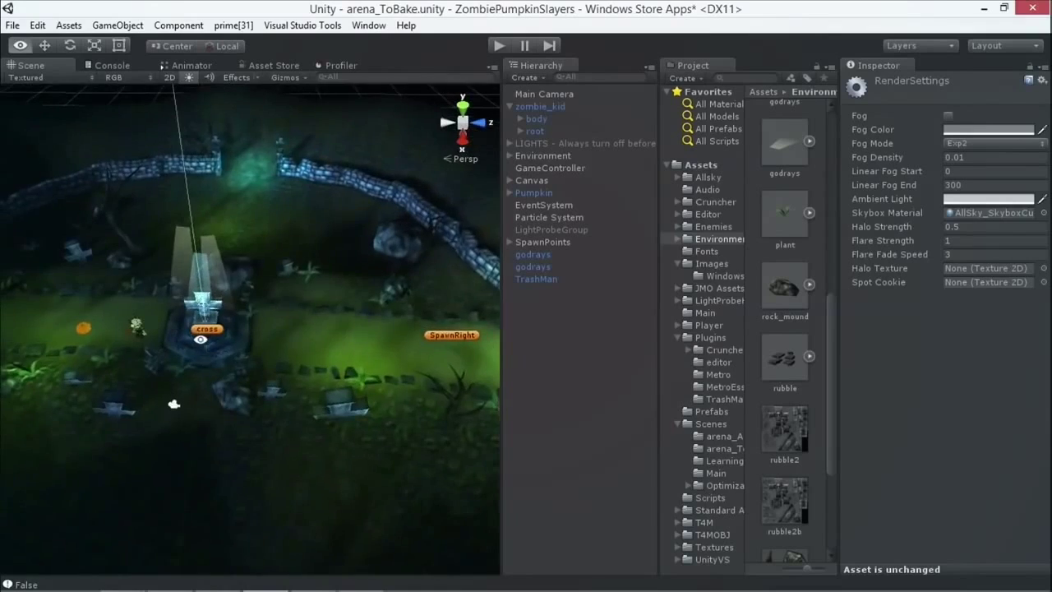
pyautogui.scroll(10, 301, 317)
pyautogui.moveTo(304, 309); pyautogui.dragTo(325, 296, button='middle')
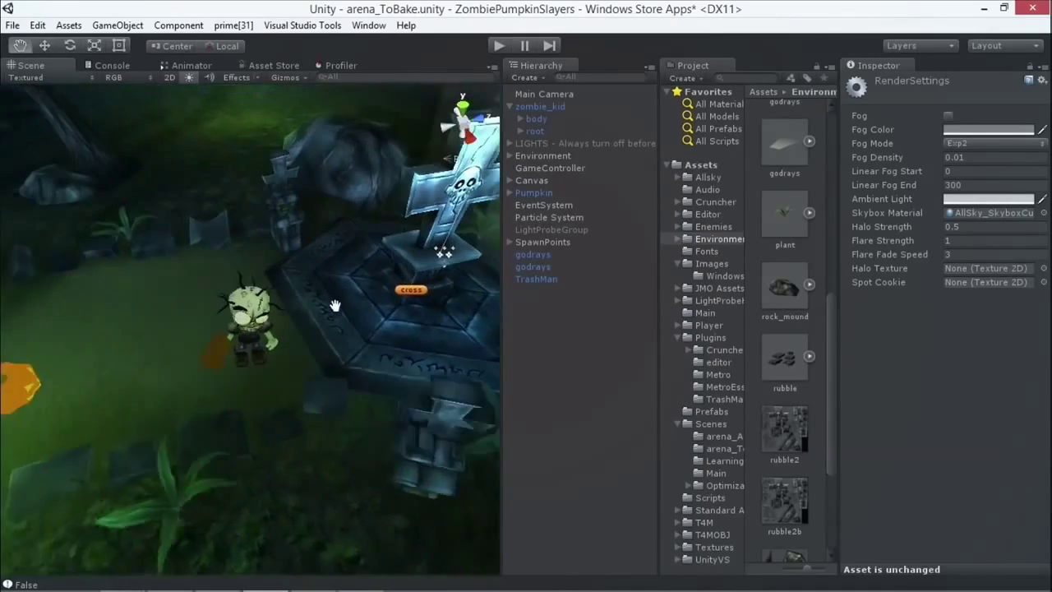
pyautogui.keyDown('alt'); pyautogui.moveTo(326, 298); pyautogui.dragTo(238, 233); pyautogui.keyUp('alt')
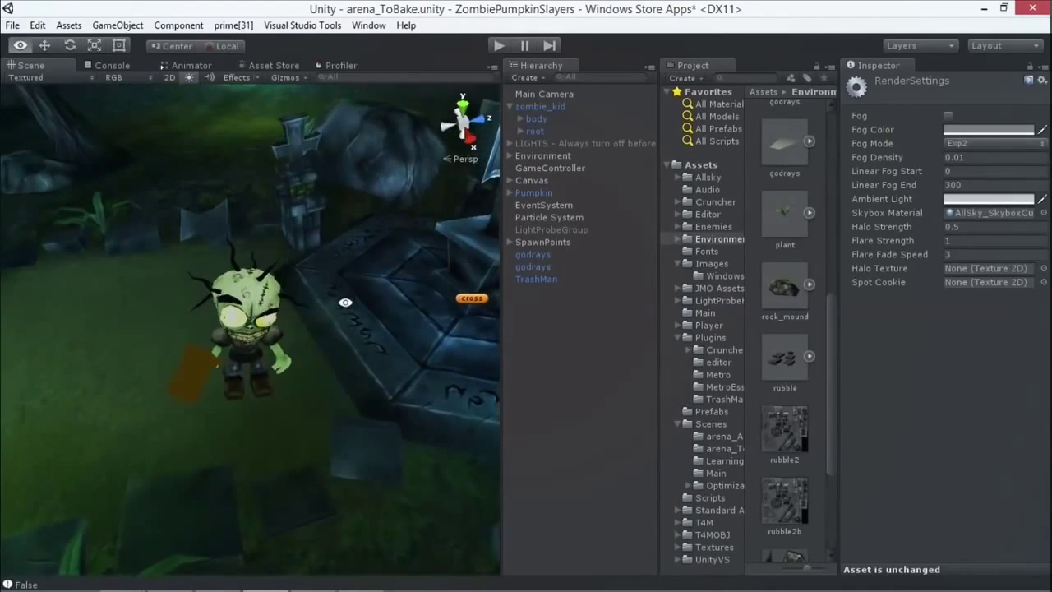
pyautogui.moveTo(259, 335)
pyautogui.keyDown('alt'); pyautogui.mouseDown()
pyautogui.moveTo(444, 263)
pyautogui.moveTo(329, 281)
pyautogui.moveTo(271, 318)
pyautogui.moveTo(273, 292)
pyautogui.mouseUp(); pyautogui.keyUp('alt')
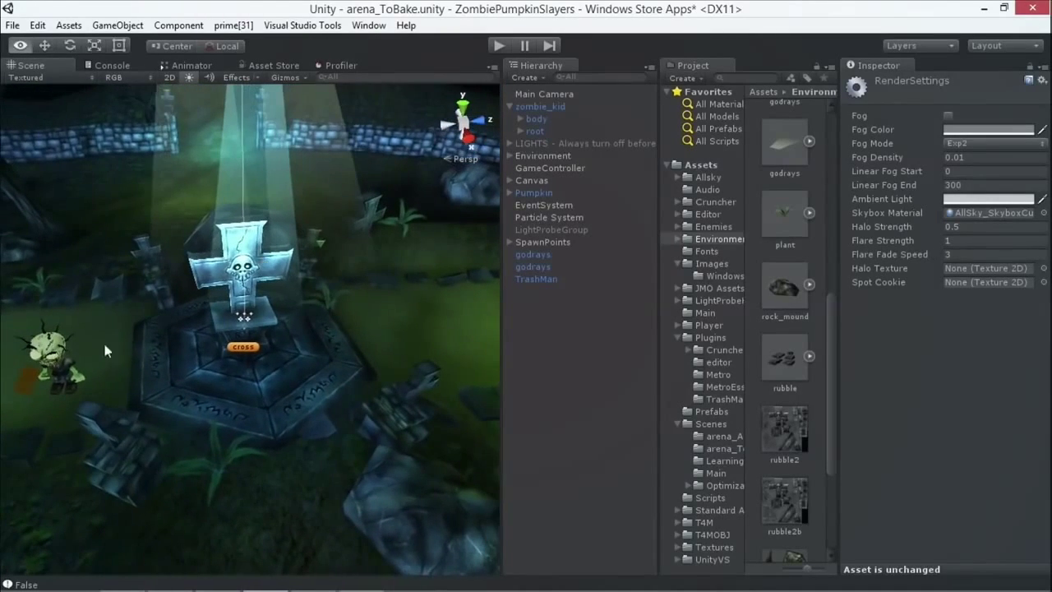
pyautogui.moveTo(320, 372)
pyautogui.keyDown('alt'); pyautogui.mouseDown()
pyautogui.moveTo(229, 332)
pyautogui.moveTo(237, 354)
pyautogui.moveTo(348, 310)
pyautogui.mouseUp(); pyautogui.keyUp('alt')
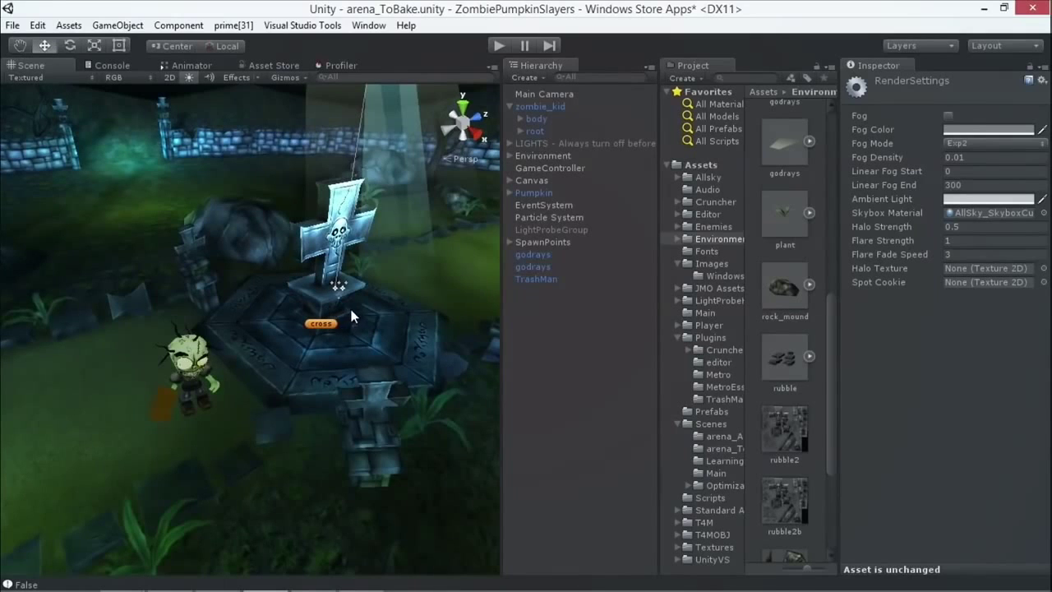
pyautogui.keyDown('alt'); pyautogui.moveTo(355, 286); pyautogui.dragTo(407, 272); pyautogui.keyUp('alt')
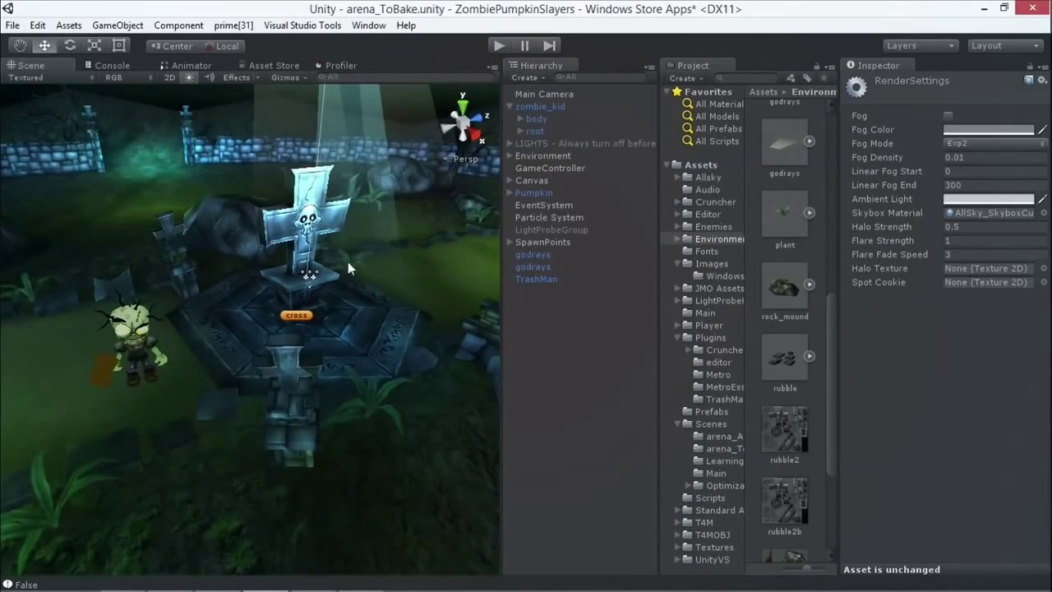
pyautogui.keyDown('alt'); pyautogui.moveTo(309, 274); pyautogui.dragTo(285, 260); pyautogui.keyUp('alt')
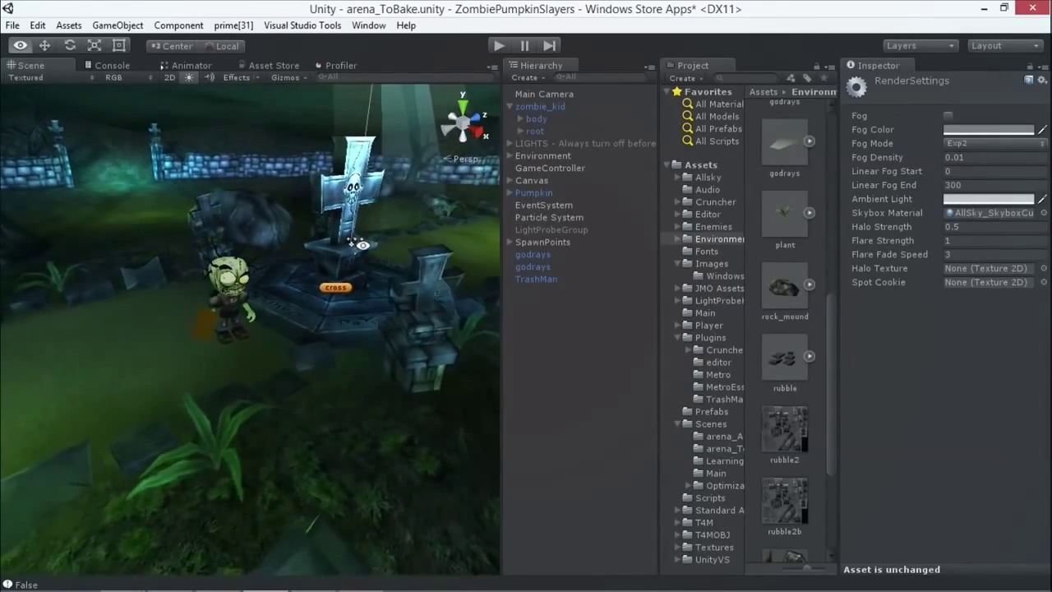
# Step: Expand the LIGHTS group and select a point light near the cross
pyautogui.click(218, 257)
pyautogui.moveTo(222, 255)
pyautogui.keyDown('alt'); pyautogui.mouseDown()
pyautogui.moveTo(342, 253)
pyautogui.moveTo(551, 137)
pyautogui.mouseUp(); pyautogui.keyUp('alt')
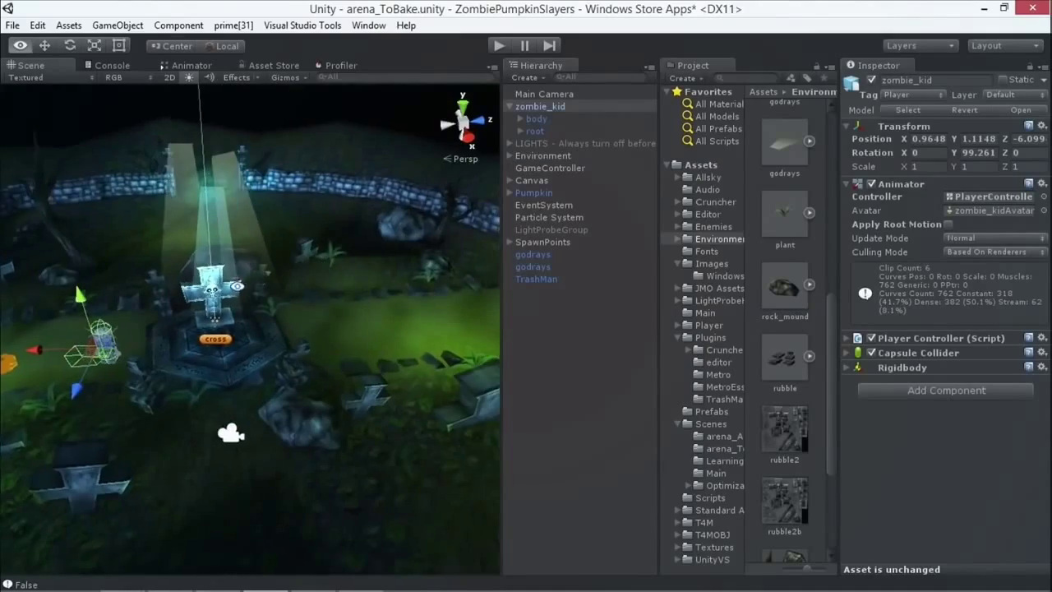
pyautogui.click(510, 143)
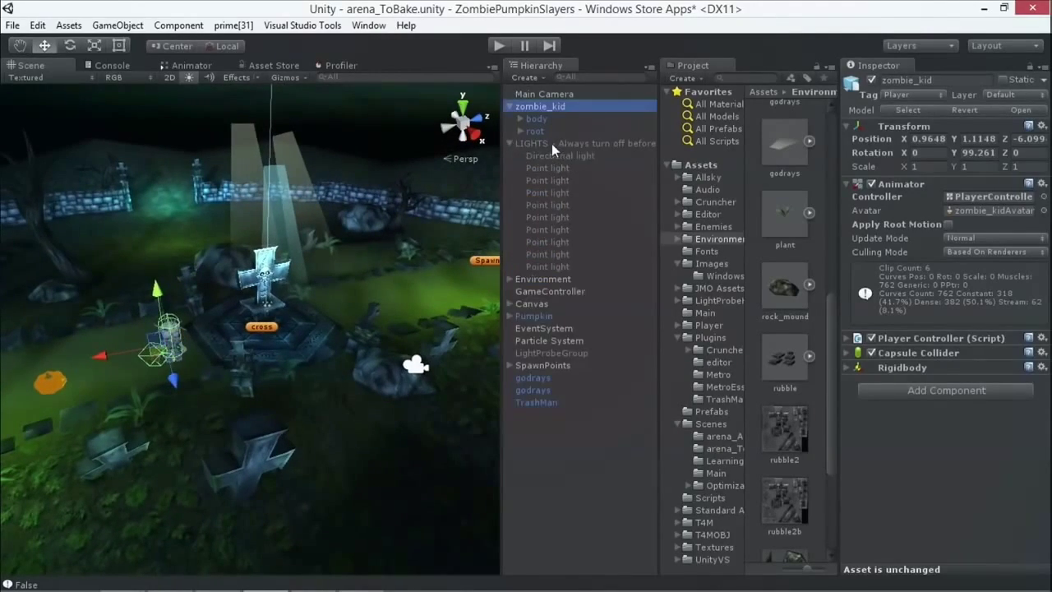
pyautogui.click(552, 143)
pyautogui.moveTo(264, 268)
pyautogui.keyDown('alt'); pyautogui.mouseDown()
pyautogui.moveTo(280, 304)
pyautogui.moveTo(295, 293)
pyautogui.mouseUp(); pyautogui.keyUp('alt')
pyautogui.click(281, 304)
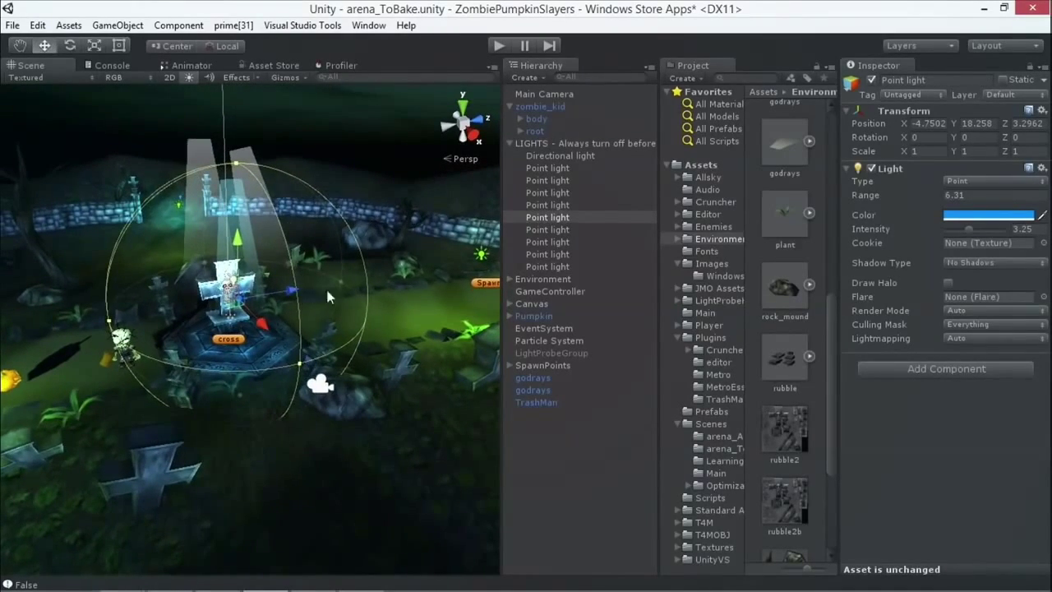
pyautogui.keyDown('alt'); pyautogui.moveTo(319, 292); pyautogui.dragTo(363, 278); pyautogui.keyUp('alt')
pyautogui.click(343, 316)
pyautogui.keyDown('alt'); pyautogui.moveTo(343, 317); pyautogui.dragTo(328, 226); pyautogui.keyUp('alt')
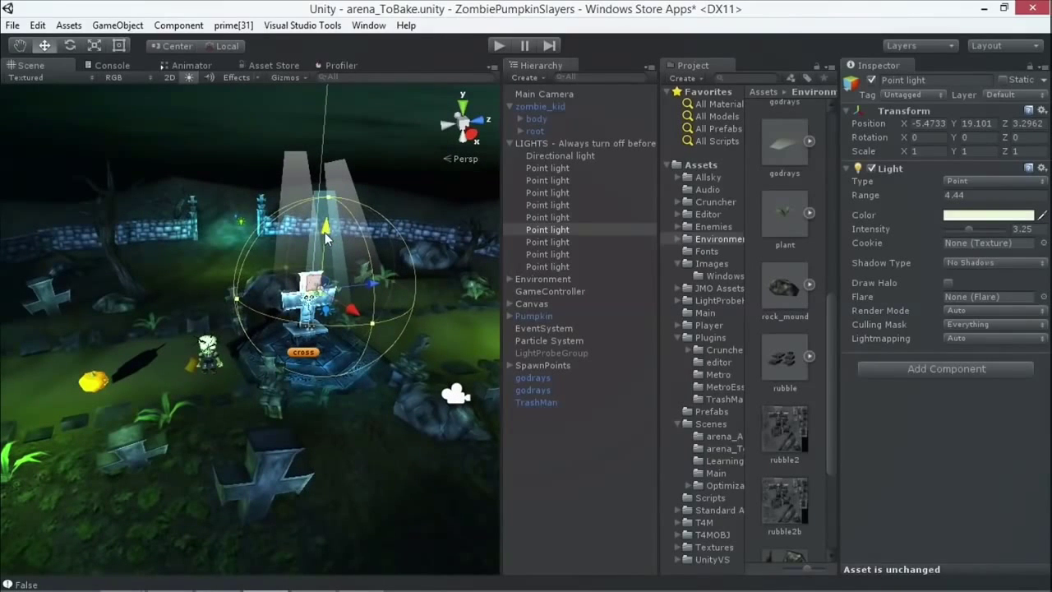
# Step: Duplicate the point light and move the copy over the cross to X -3.7032, Y 16.653, Z 3.2962
pyautogui.hotkey('ctrl', 'd')
pyautogui.moveTo(328, 227); pyautogui.dragTo(362, 317)
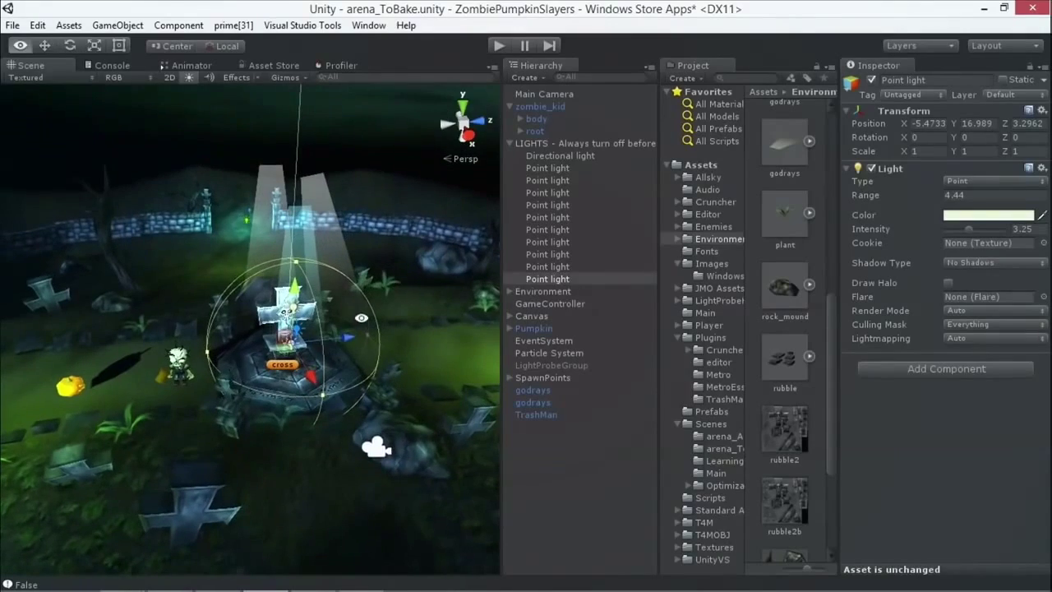
pyautogui.moveTo(295, 293); pyautogui.dragTo(345, 329)
pyautogui.moveTo(355, 380)
pyautogui.mouseDown()
pyautogui.moveTo(396, 403)
pyautogui.moveTo(244, 407)
pyautogui.moveTo(384, 381)
pyautogui.moveTo(360, 336)
pyautogui.mouseUp()
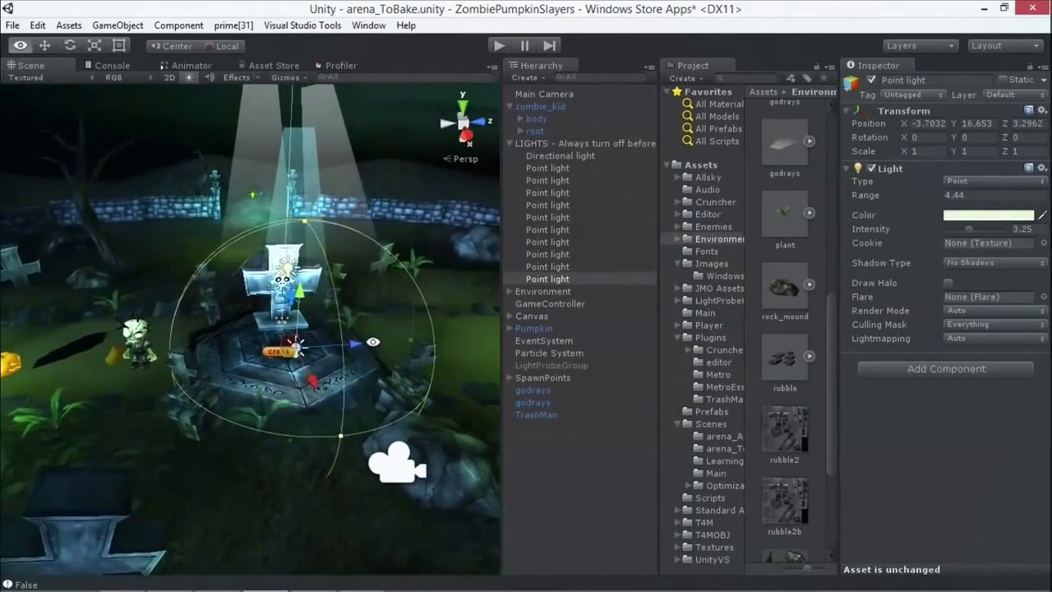
pyautogui.keyDown('alt'); pyautogui.moveTo(360, 336); pyautogui.dragTo(310, 344); pyautogui.keyUp('alt')
pyautogui.click(967, 215)
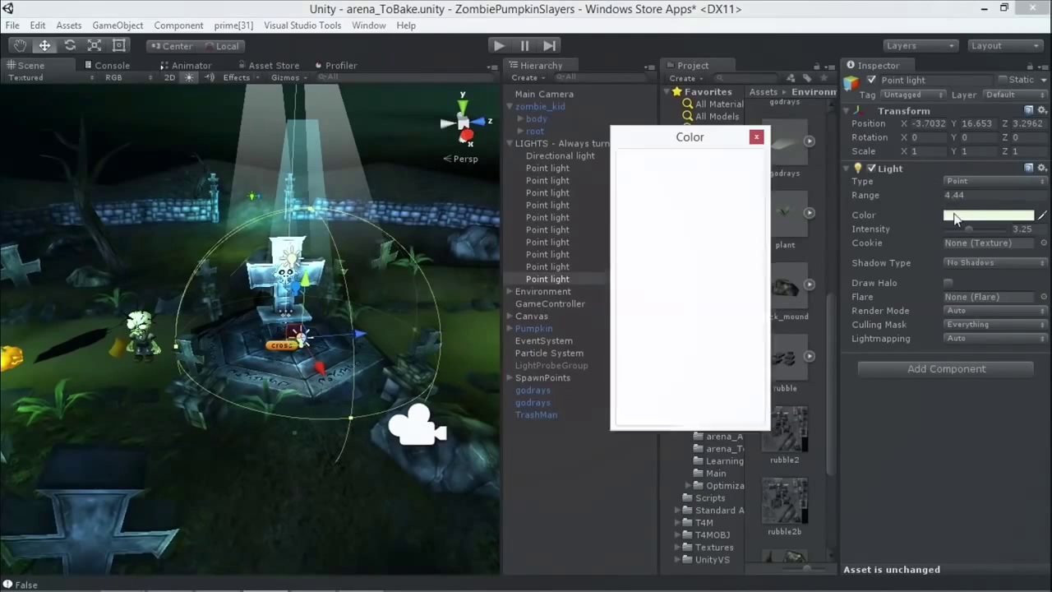
# Step: Shift the new point light's hue and saturation toward orange (255, 90, 0)
pyautogui.moveTo(747, 285); pyautogui.dragTo(750, 297)
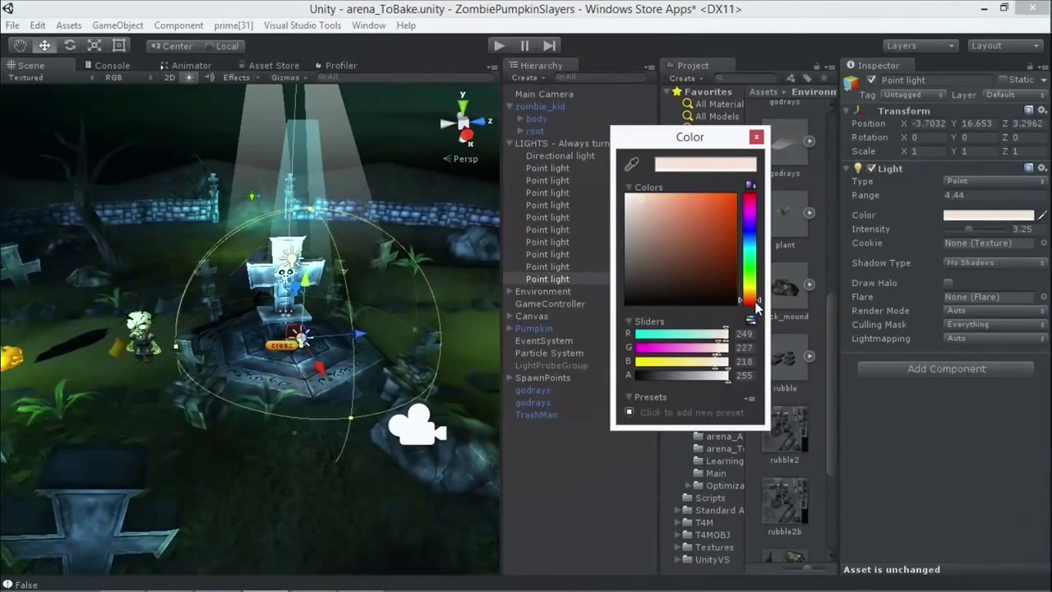
pyautogui.moveTo(686, 236); pyautogui.dragTo(732, 198)
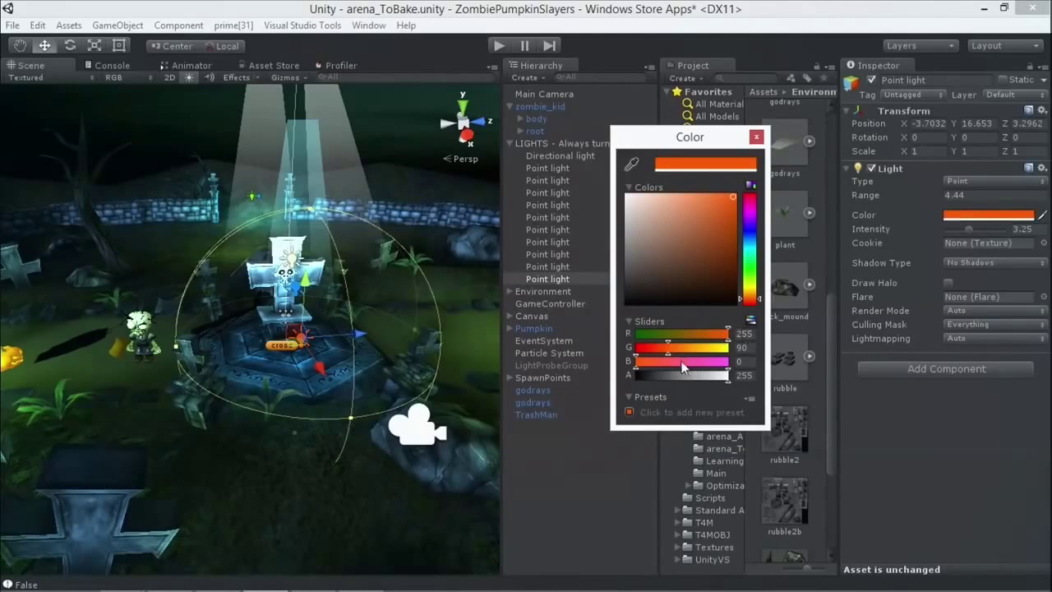